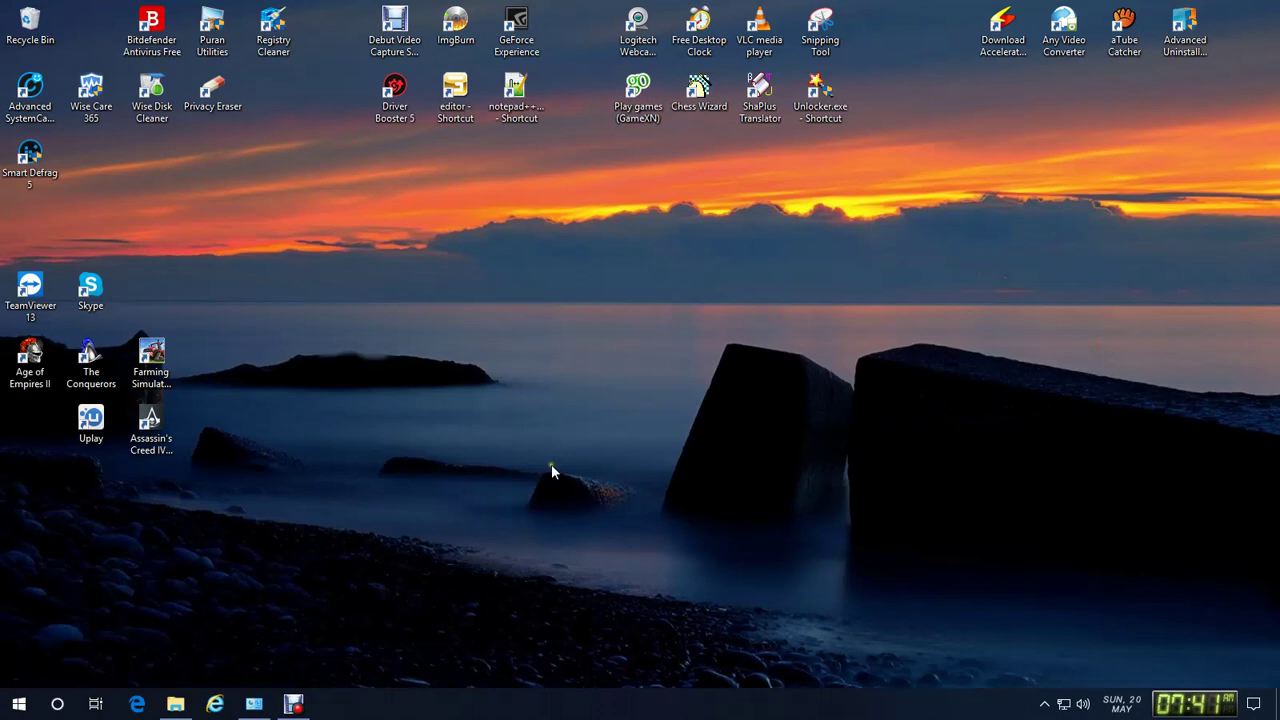
Open This PC and view the AutoPlay choices for the AOE2 disc in DVD RW Drive (E:).
left_click(181, 705)
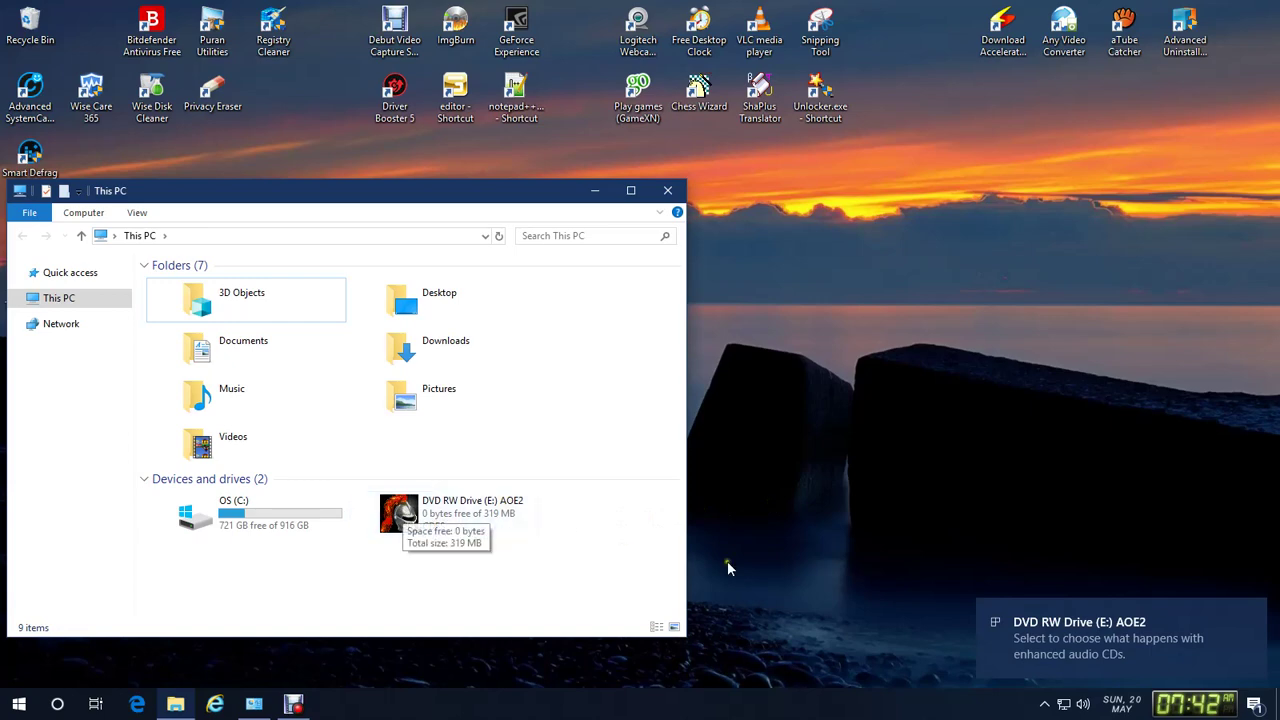
left_click(1106, 626)
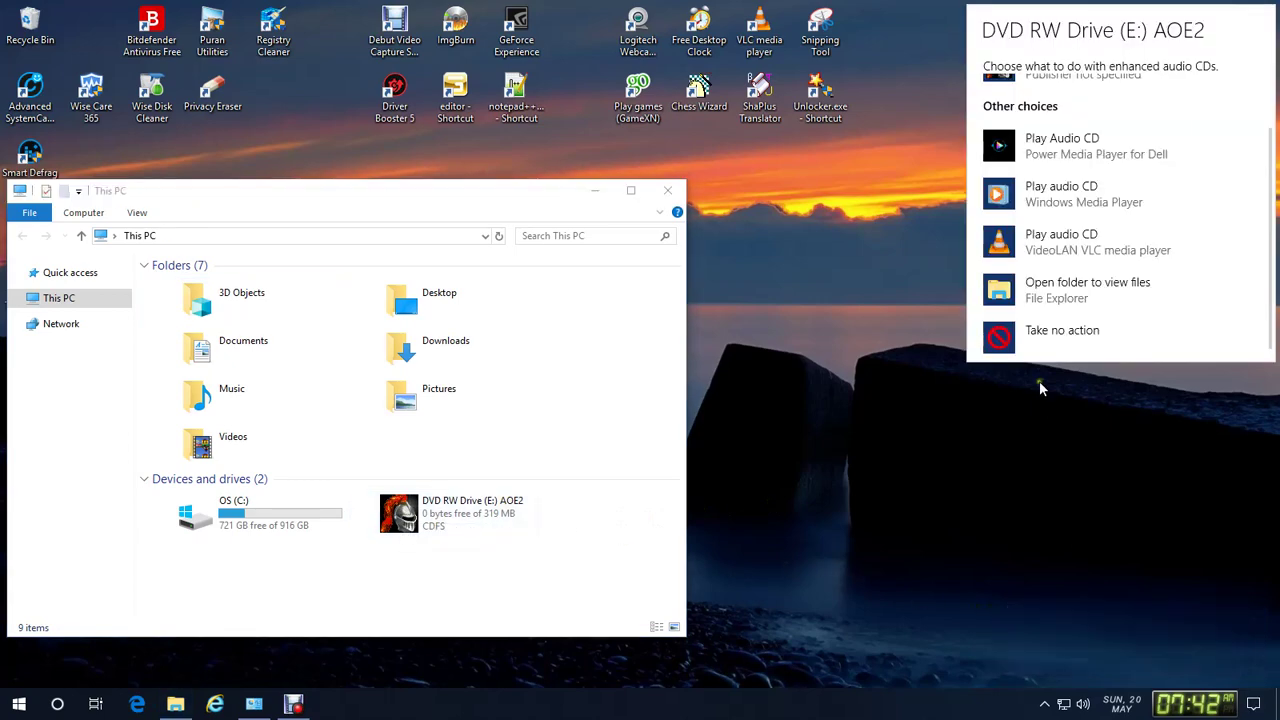
left_click(1052, 342)
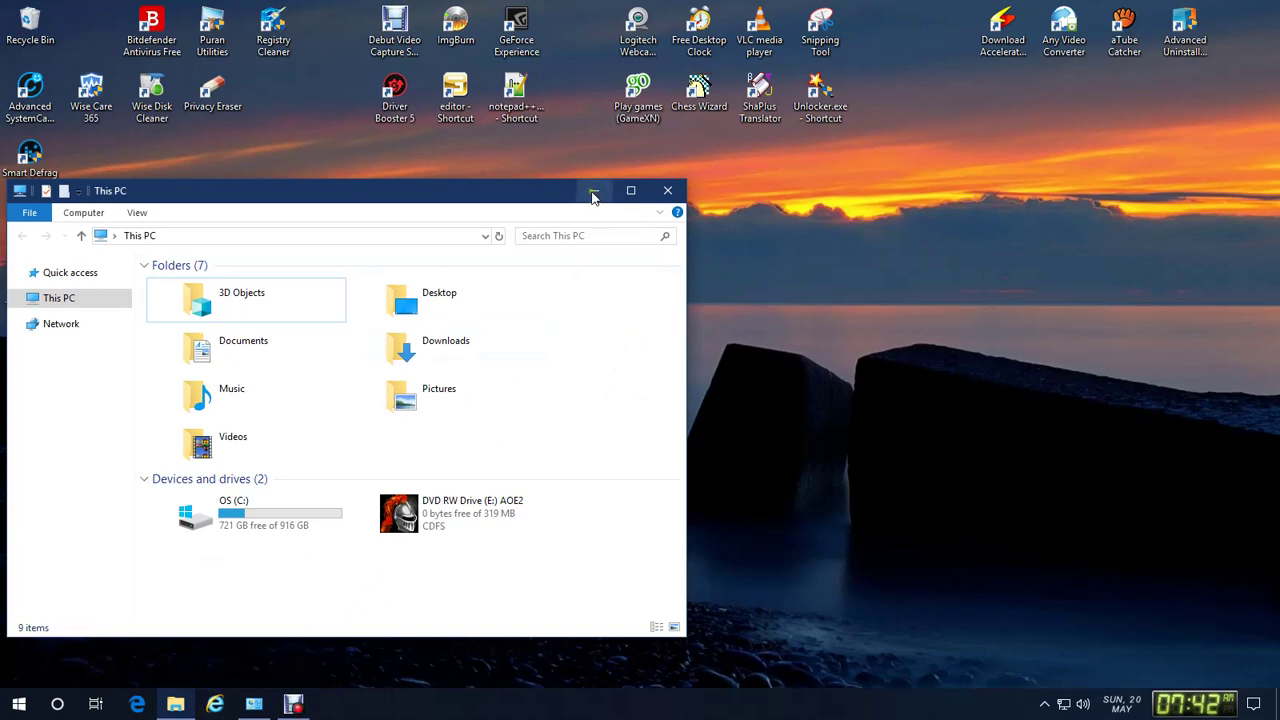
left_click(593, 196)
Go through Start, Settings and Devices to the AutoPlay page, then bring Control Panel AutoPlay forward.
left_click(19, 704)
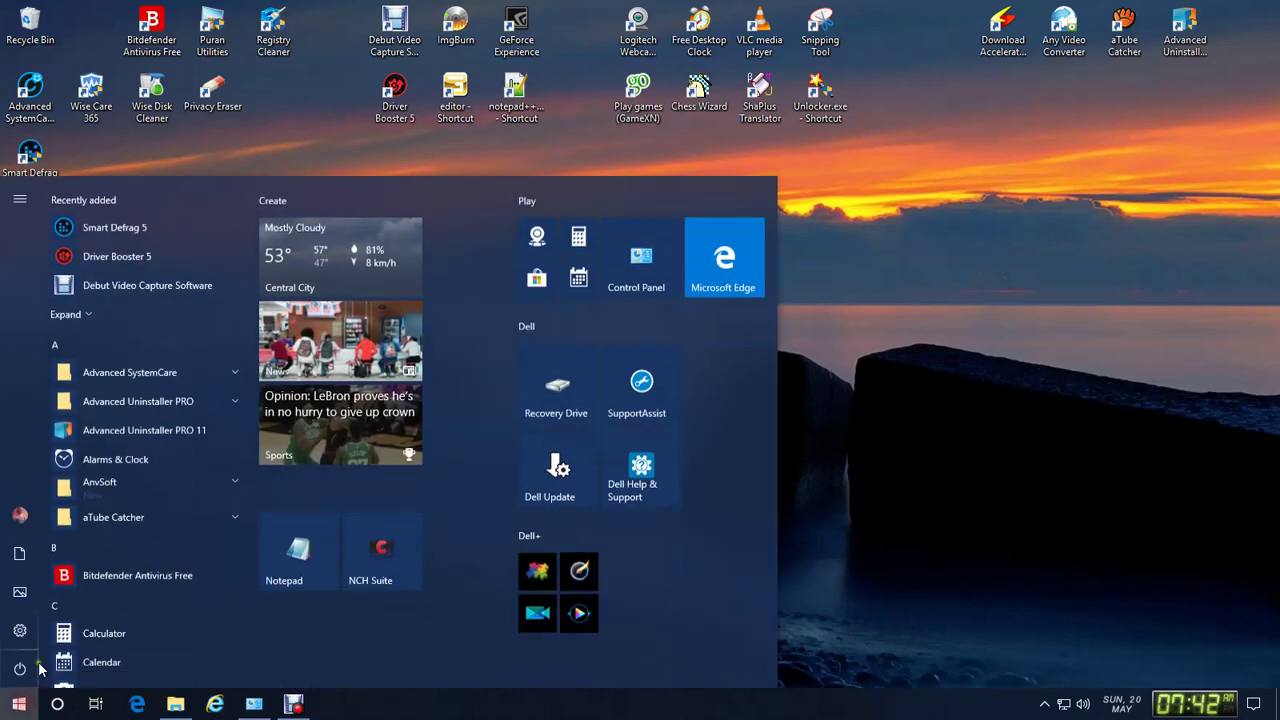
left_click(19, 630)
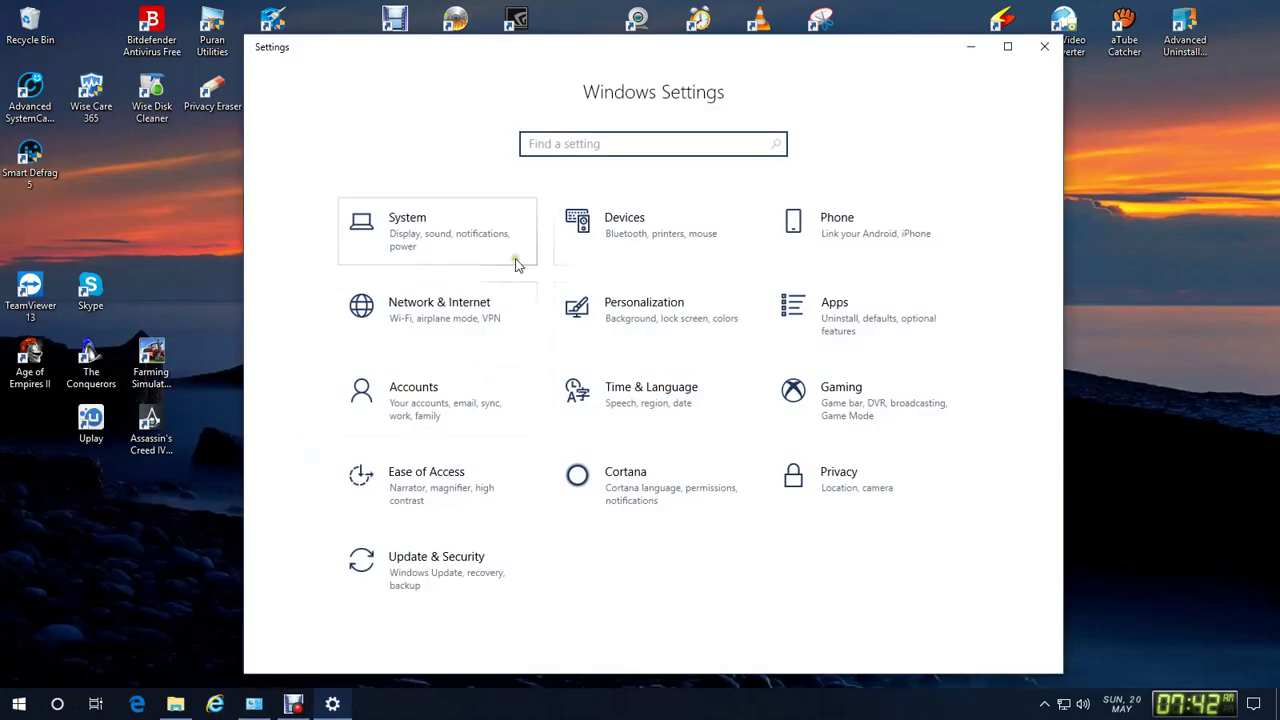
left_click(638, 238)
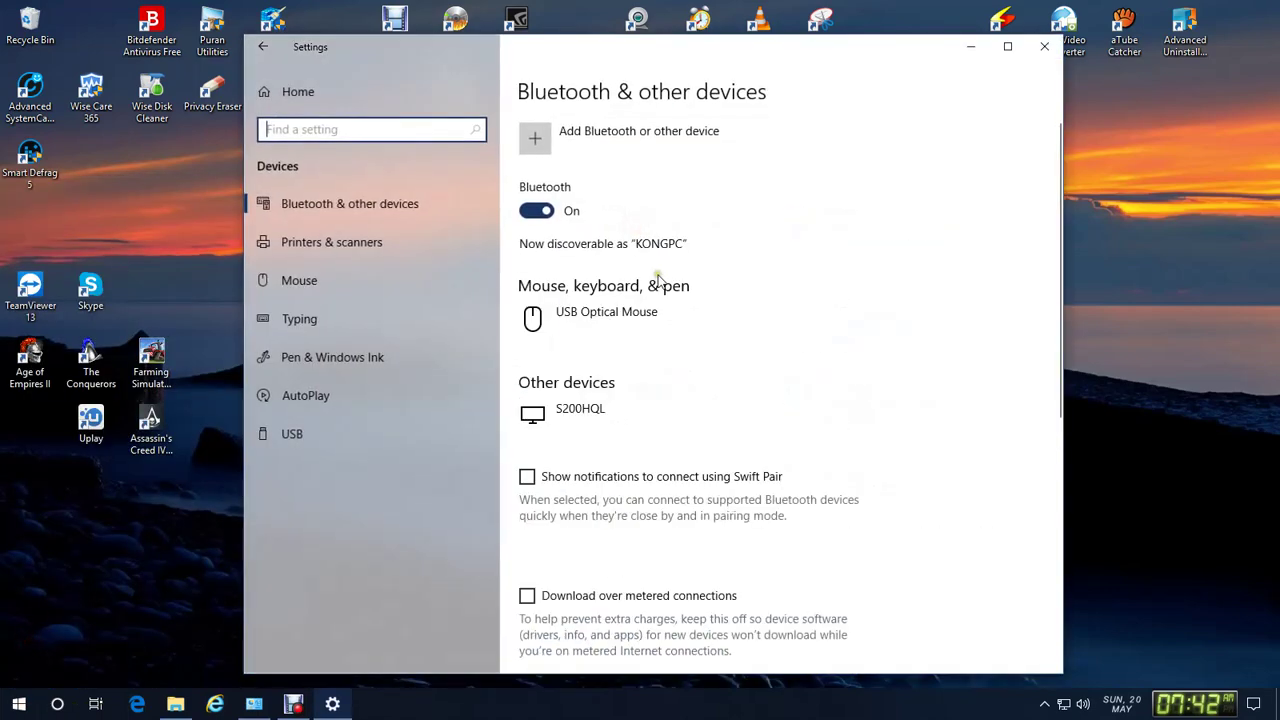
left_click(296, 400)
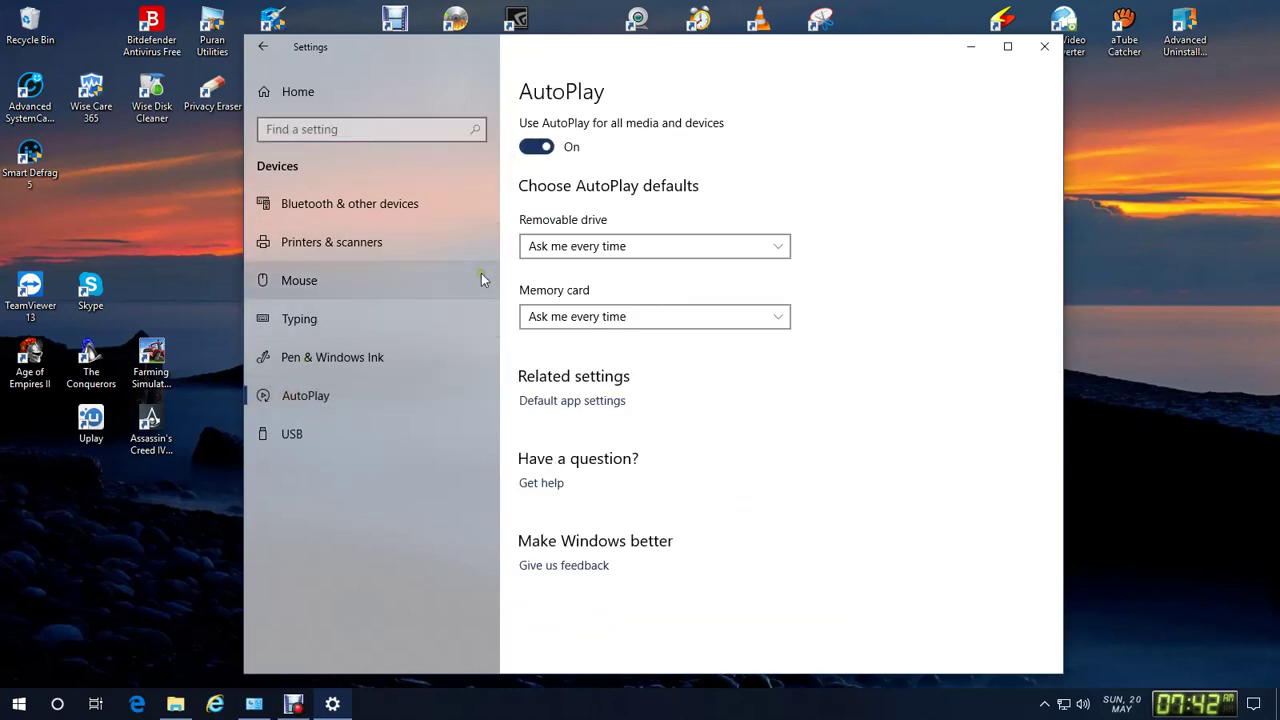
left_click(251, 706)
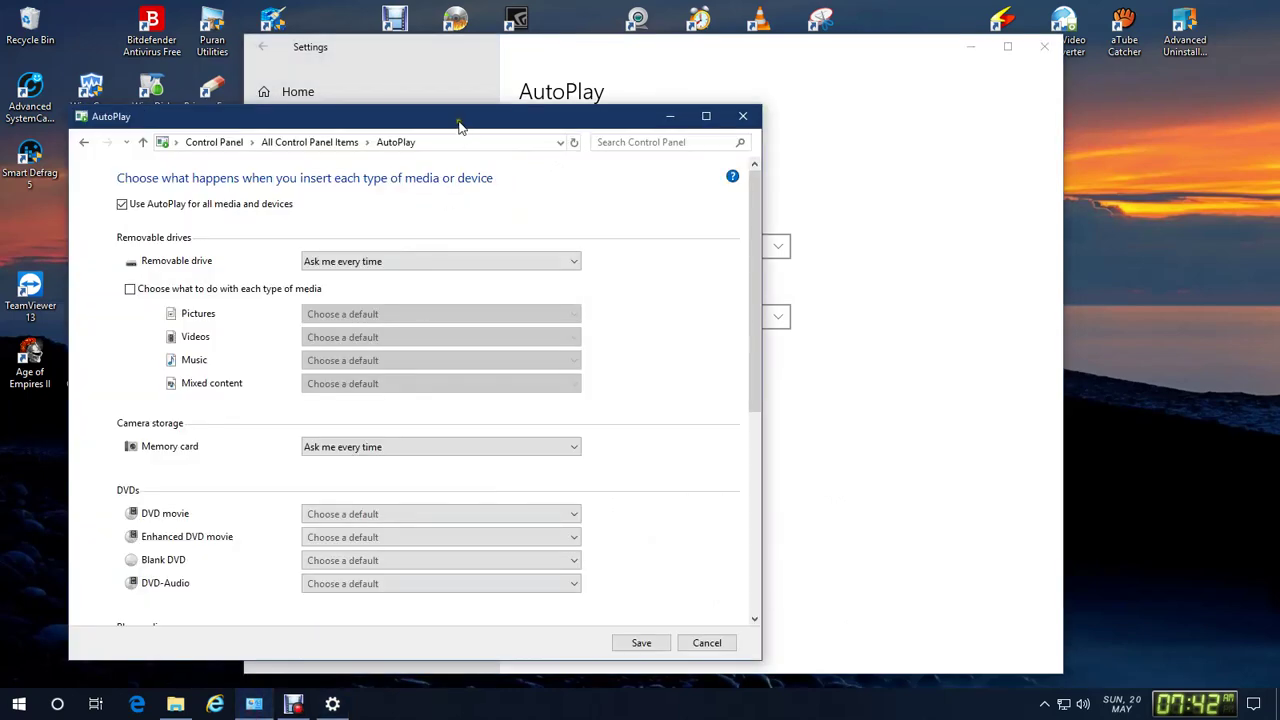
Reopen AutoPlay from All Control Panel Items, cancel it unchanged, and return to Settings home.
left_click(84, 142)
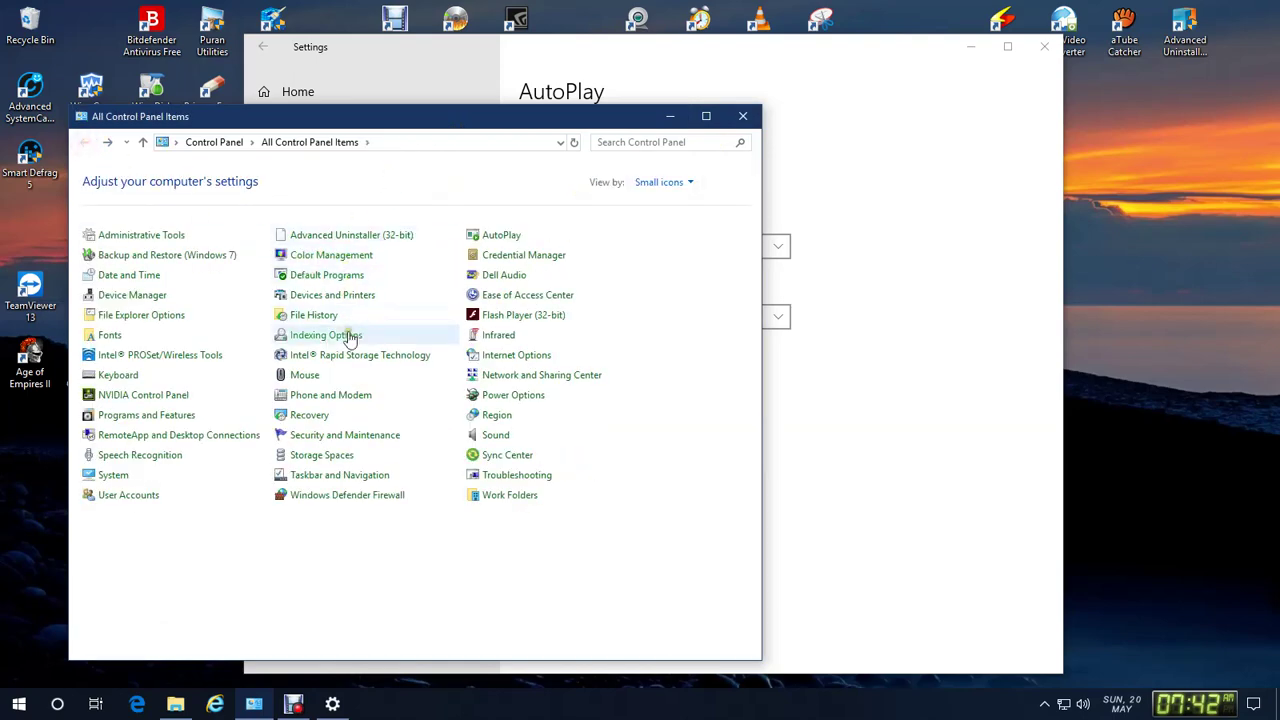
left_click(497, 240)
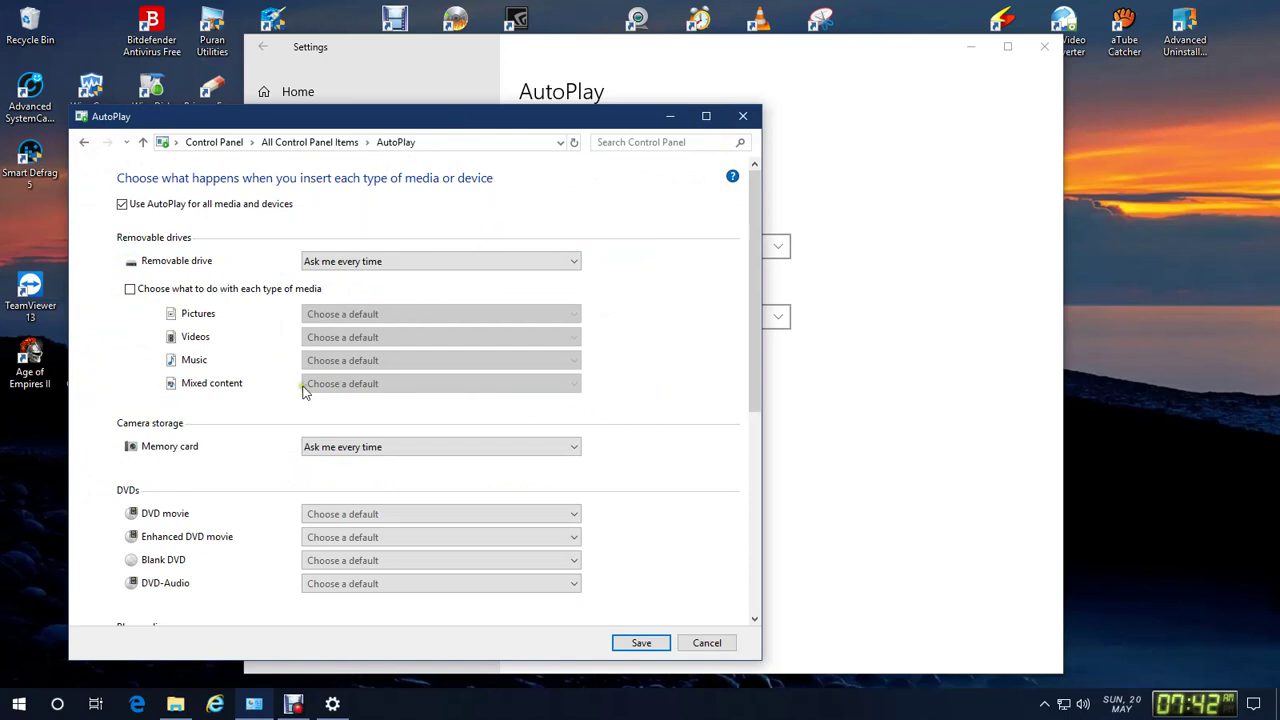
left_click(708, 649)
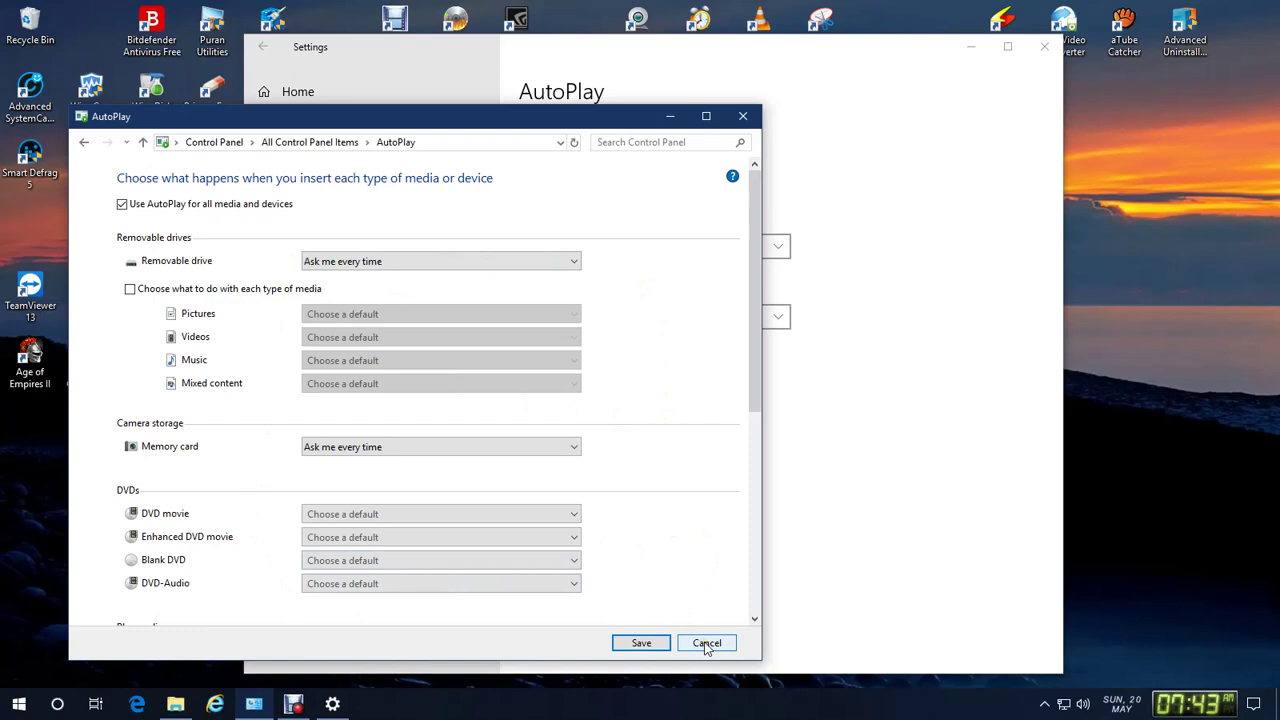
left_click(741, 119)
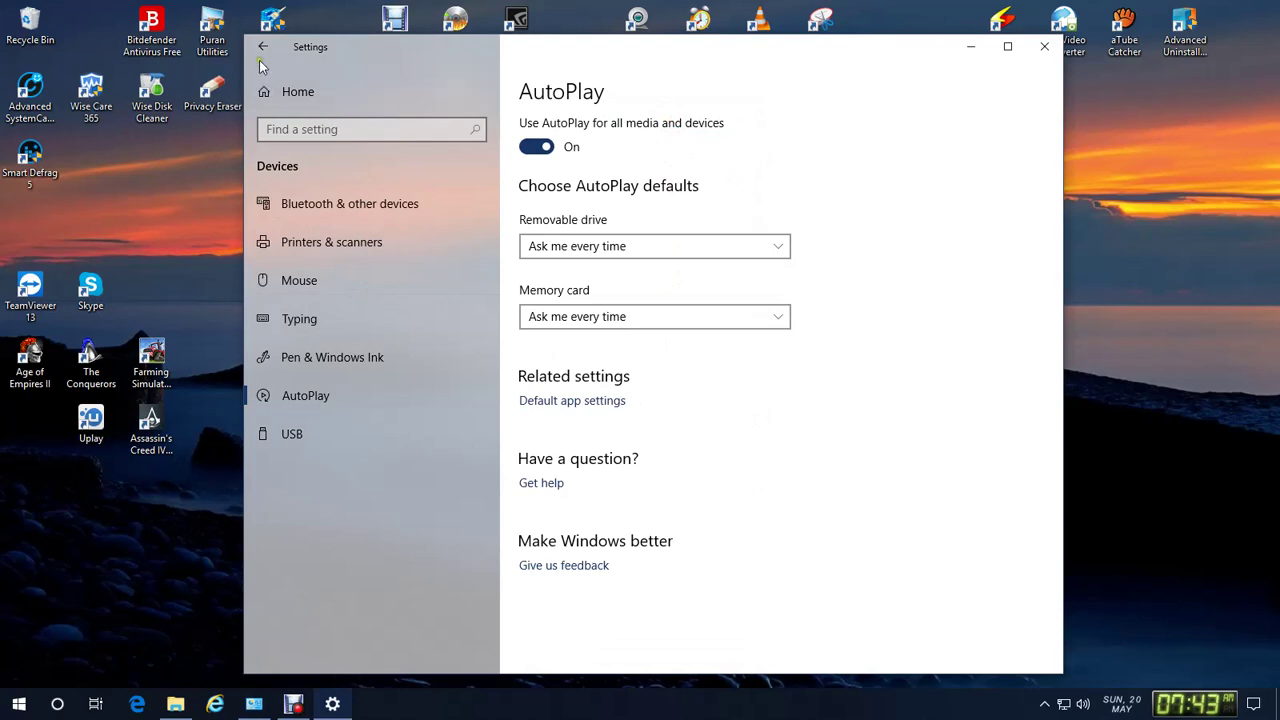
left_click(300, 93)
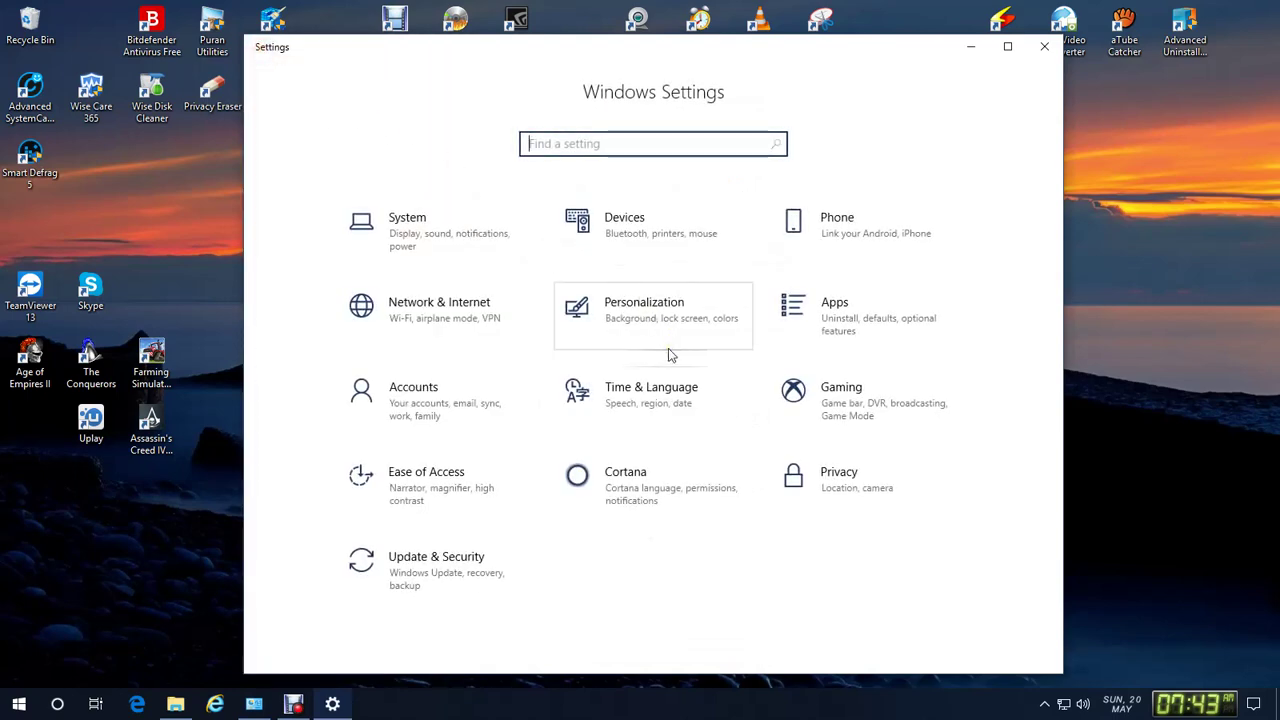
Switch the AutoPlay sender Off under System > Notifications & actions, then show This PC.
left_click(441, 239)
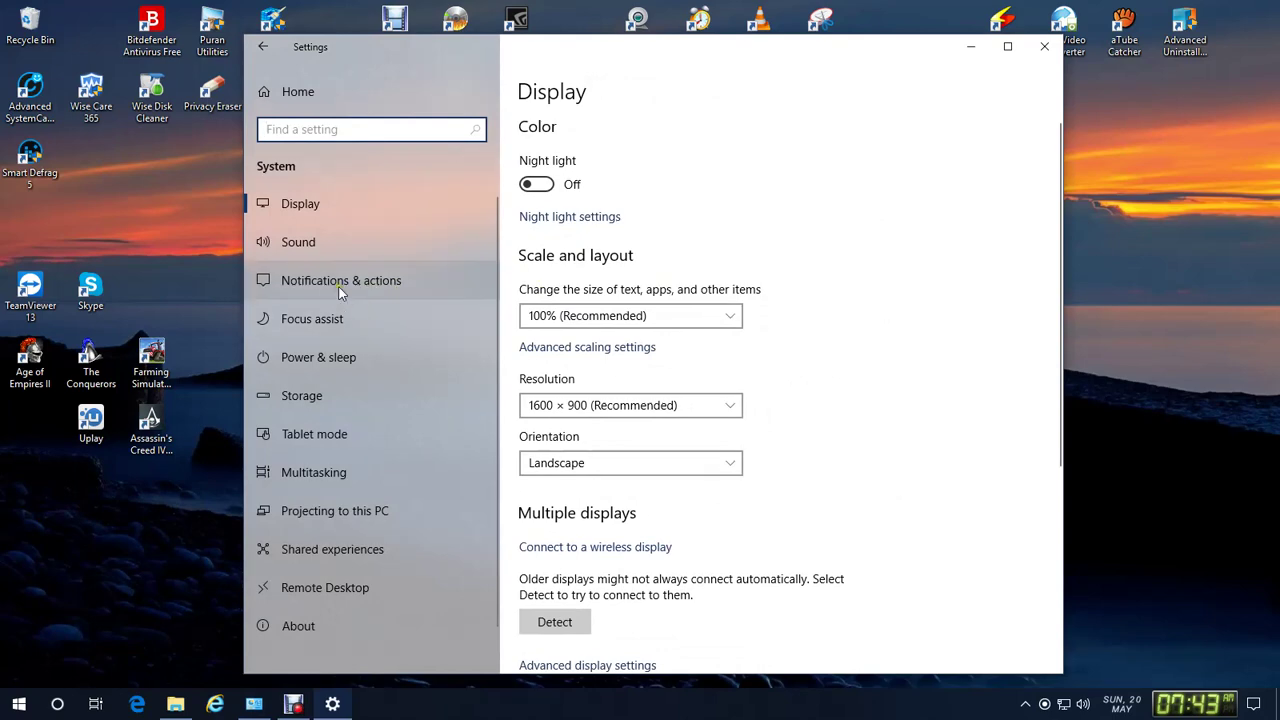
left_click(340, 283)
scroll(880, 390, "down", 1)
scroll(870, 385, "down", 1)
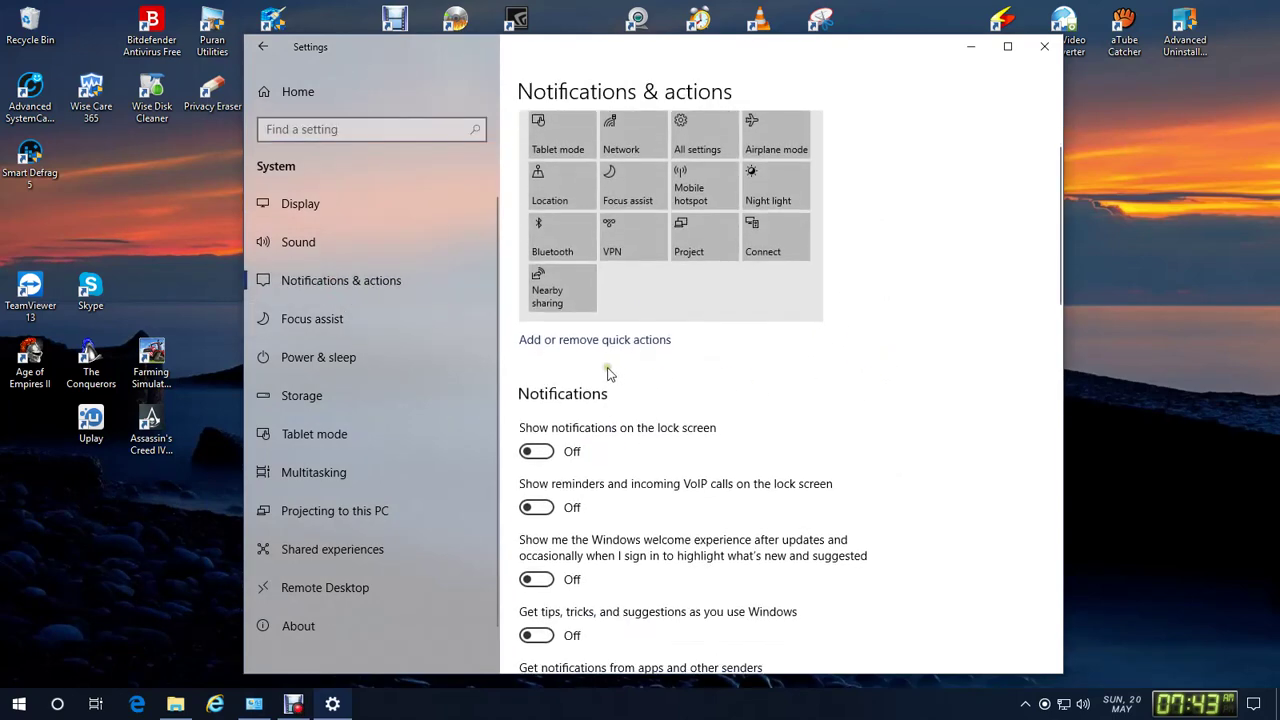
scroll(860, 352, "down", 2)
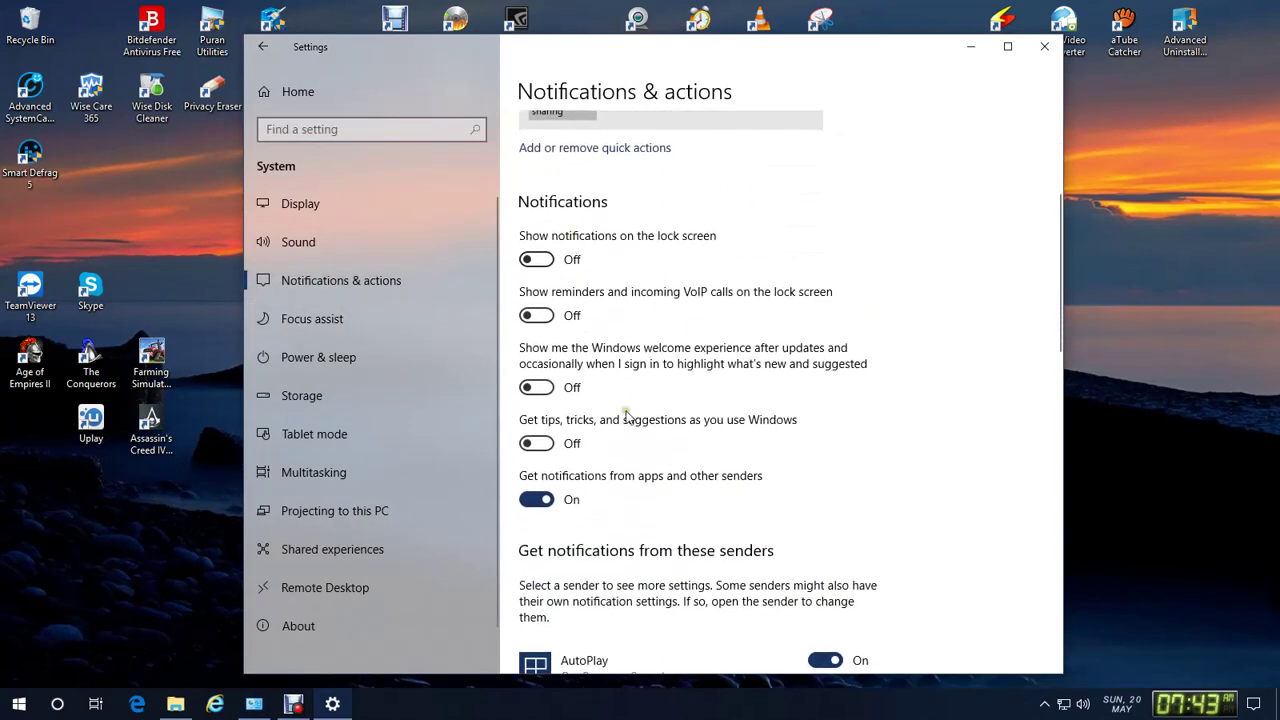
scroll(872, 280, "down", 1)
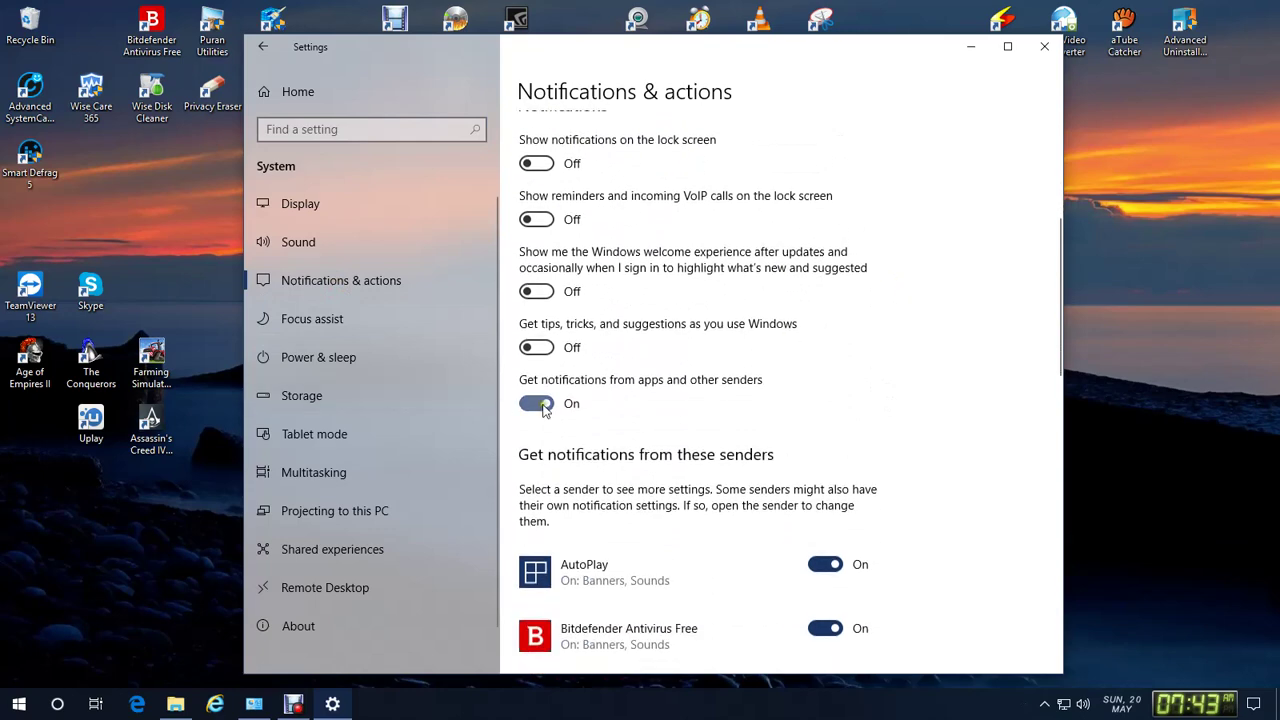
scroll(811, 360, "down", 1)
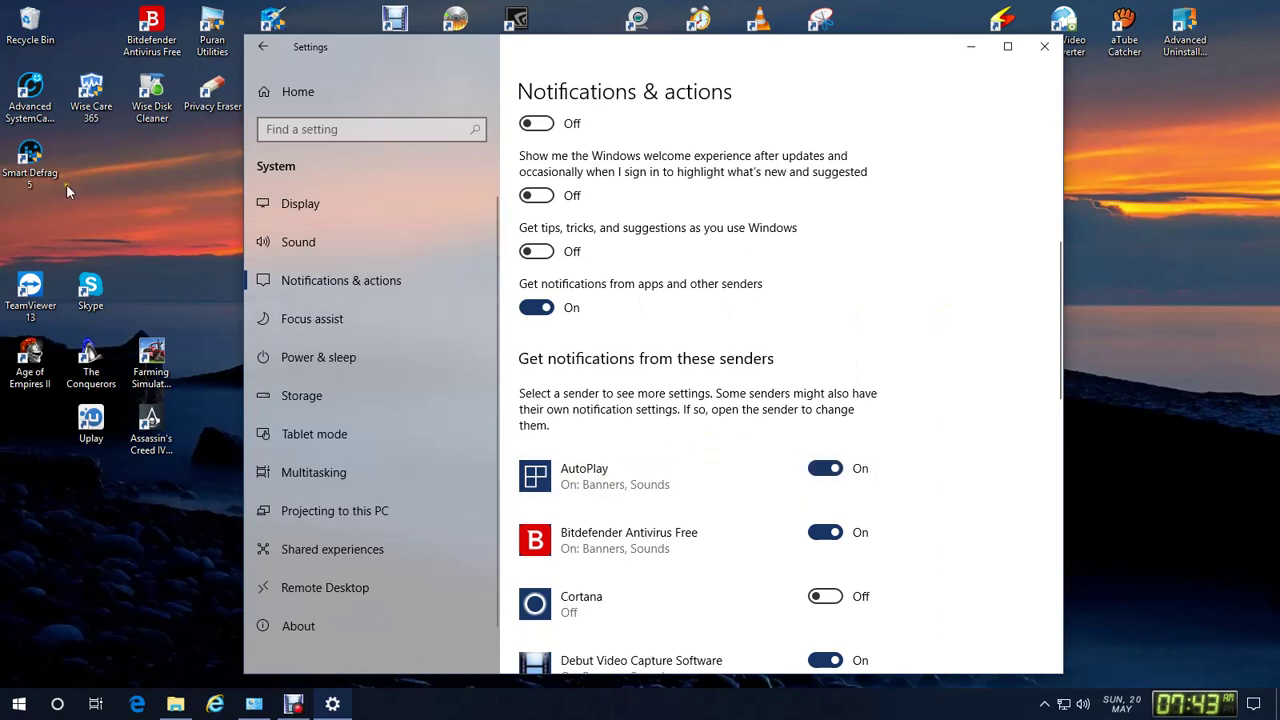
left_click(823, 468)
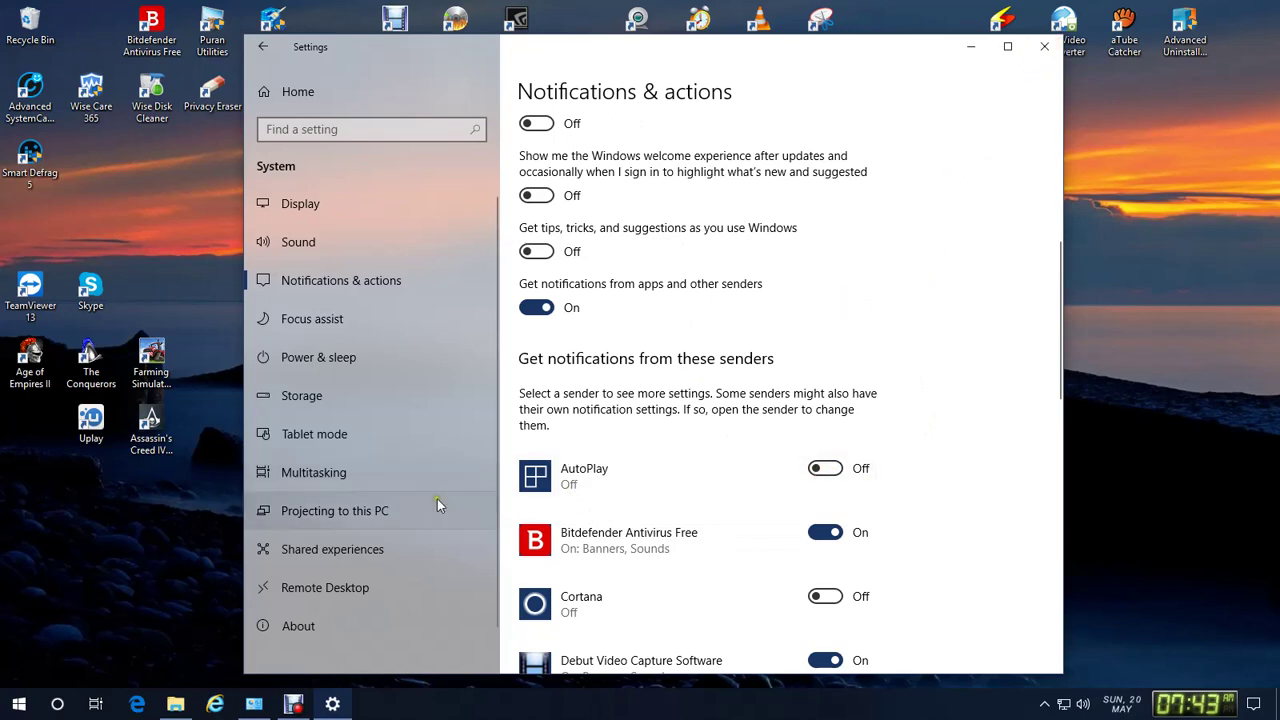
left_click(175, 704)
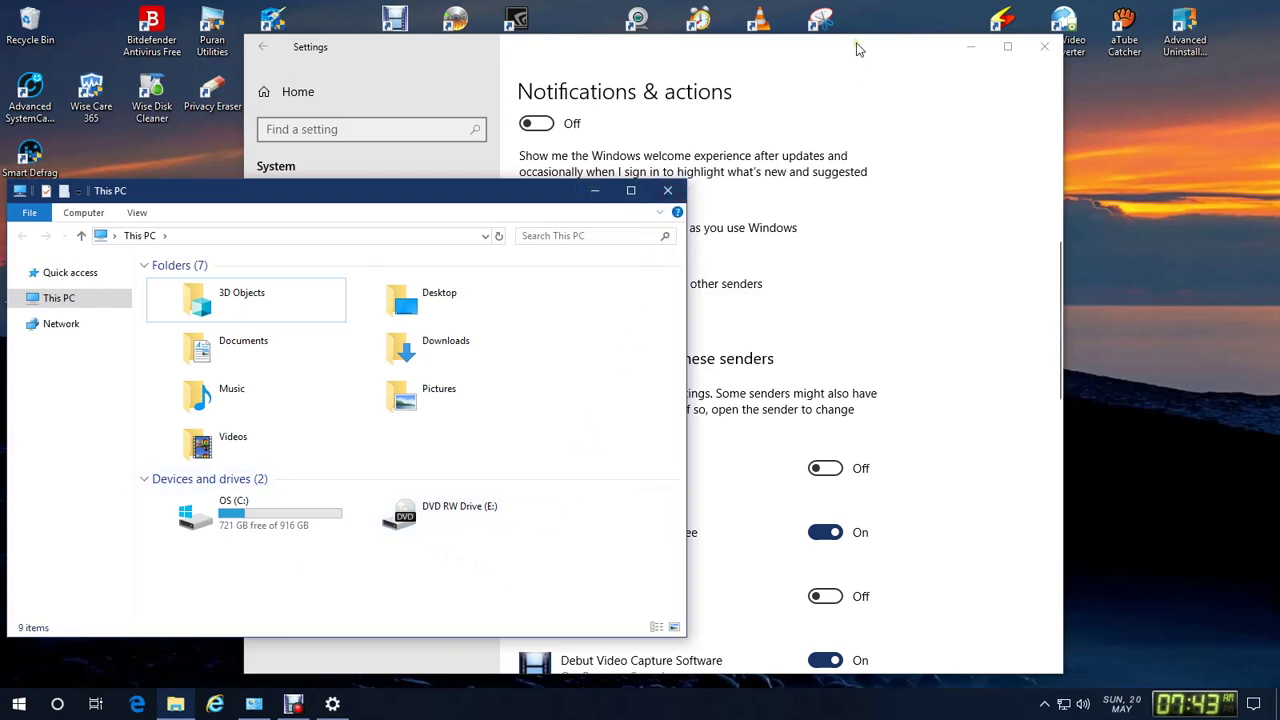
Bring Settings, then This PC, forward to see the AOE2 disc back in the drive.
left_click(787, 74)
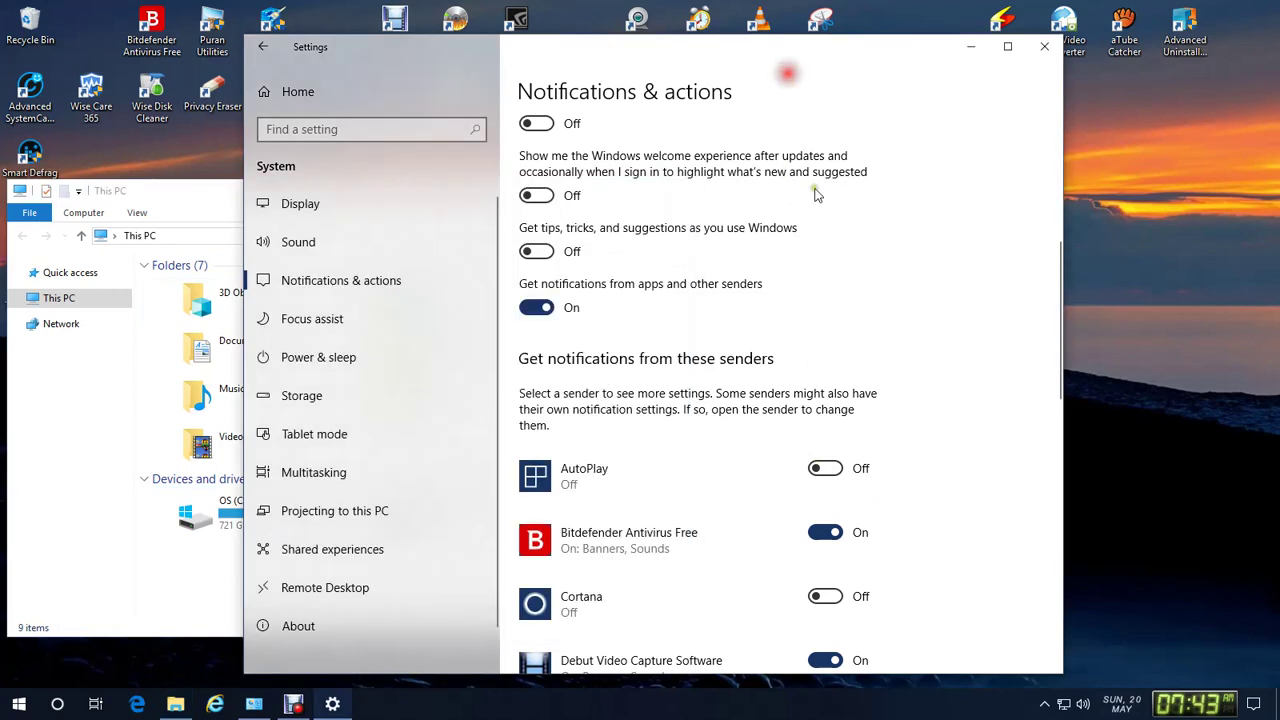
left_click(192, 199)
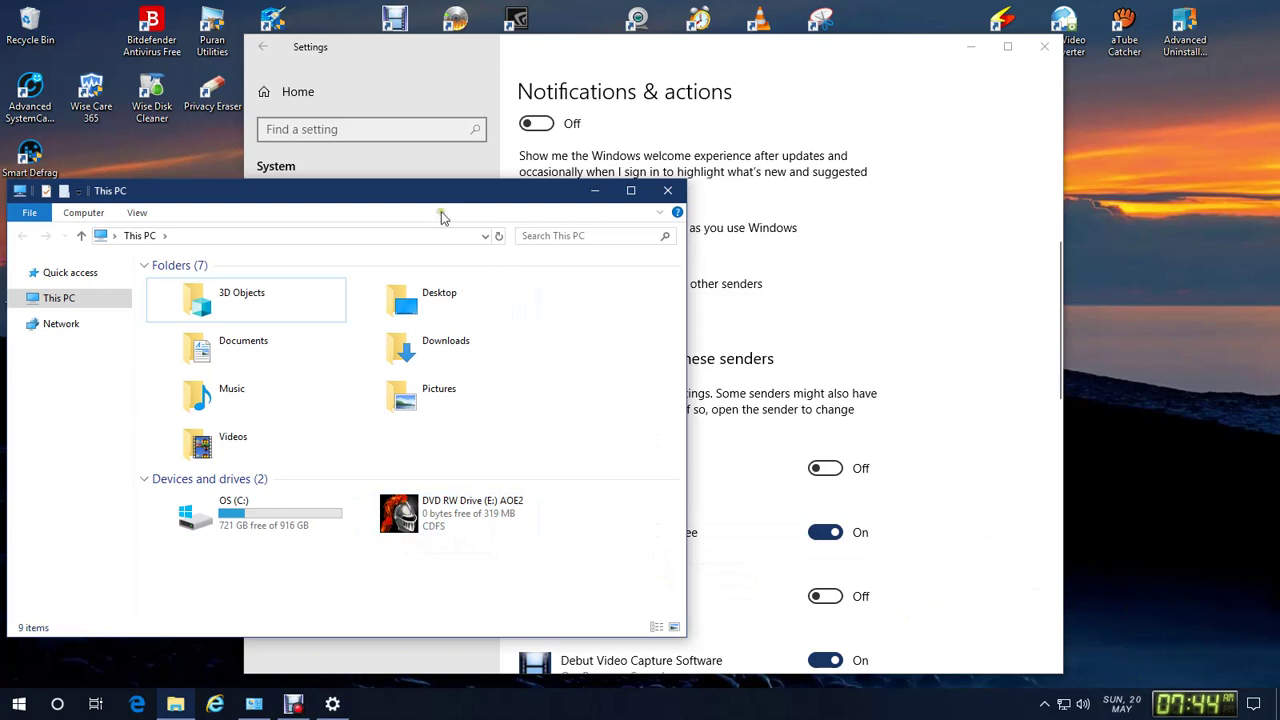
Visit Display, then confirm Devices > AutoPlay is On with 'Ask me every time', and return Home.
left_click(433, 63)
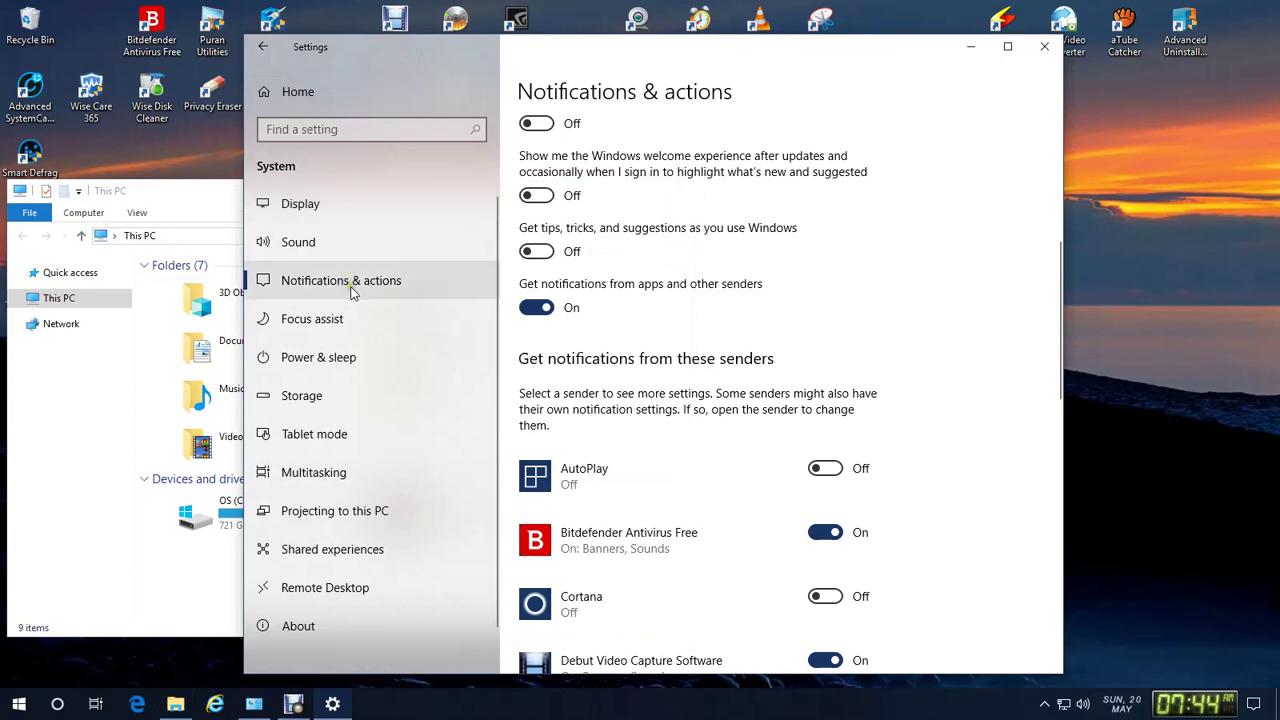
left_click(300, 205)
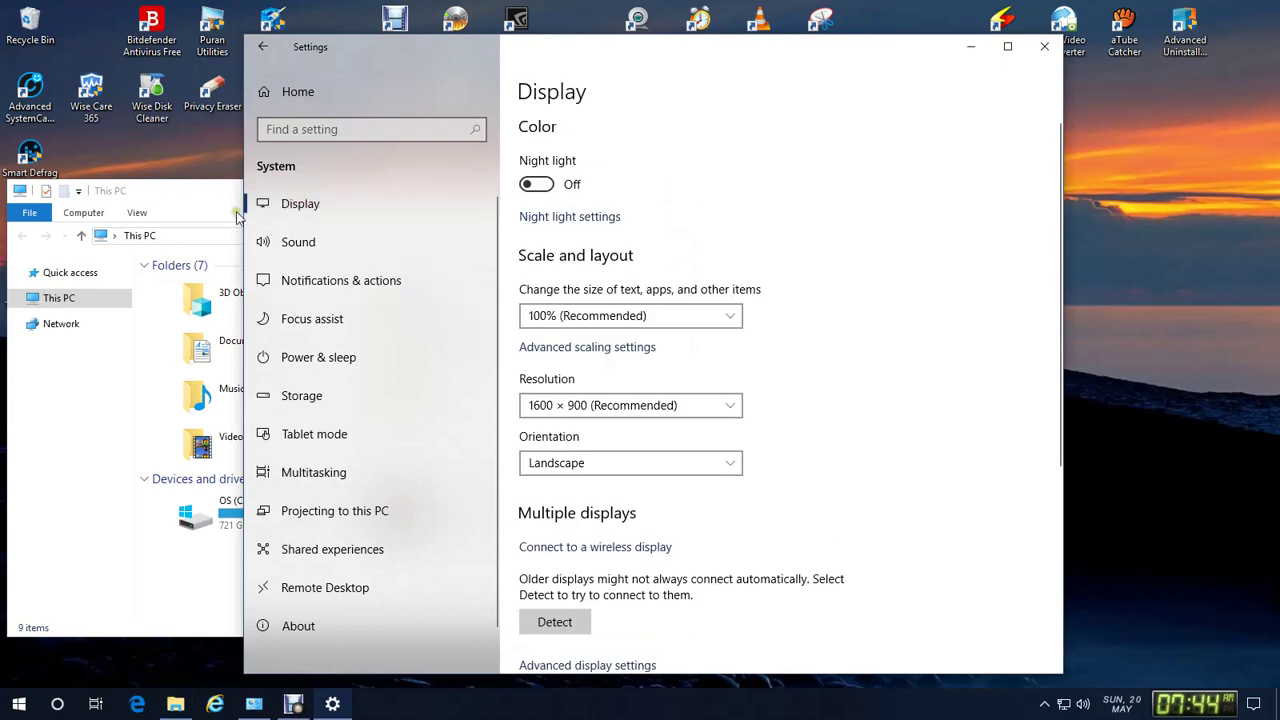
left_click(262, 46)
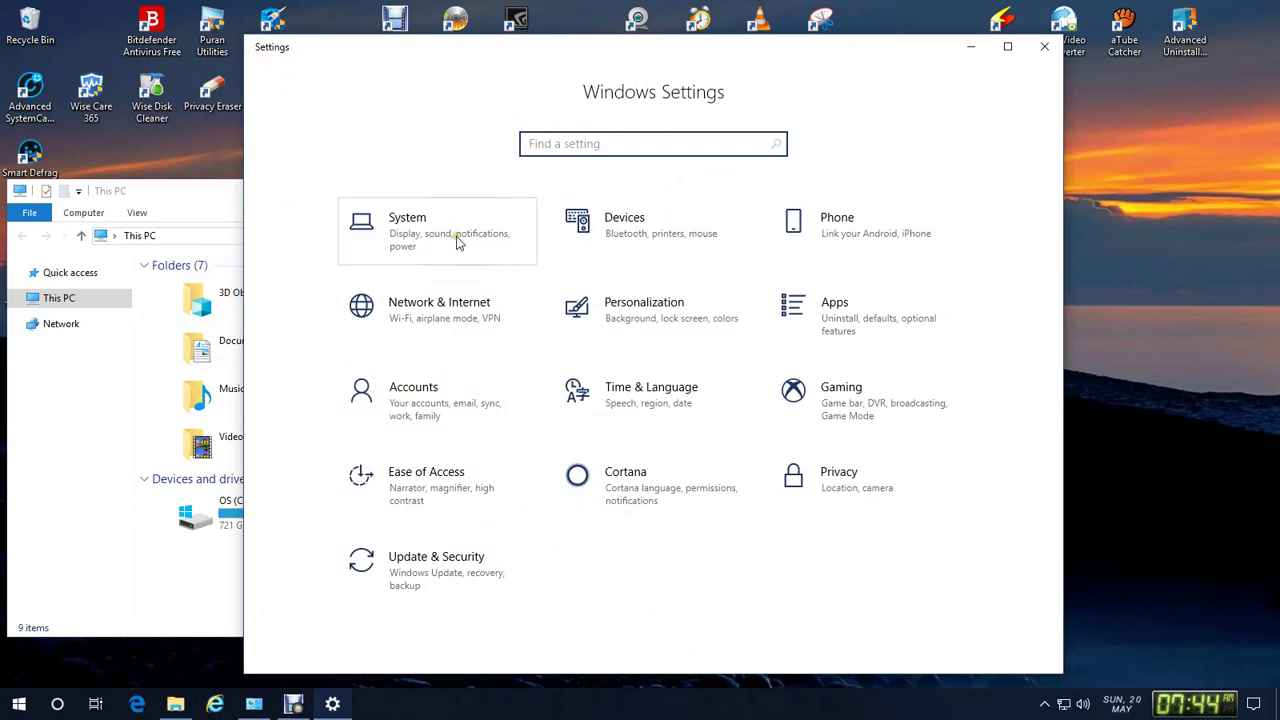
left_click(612, 242)
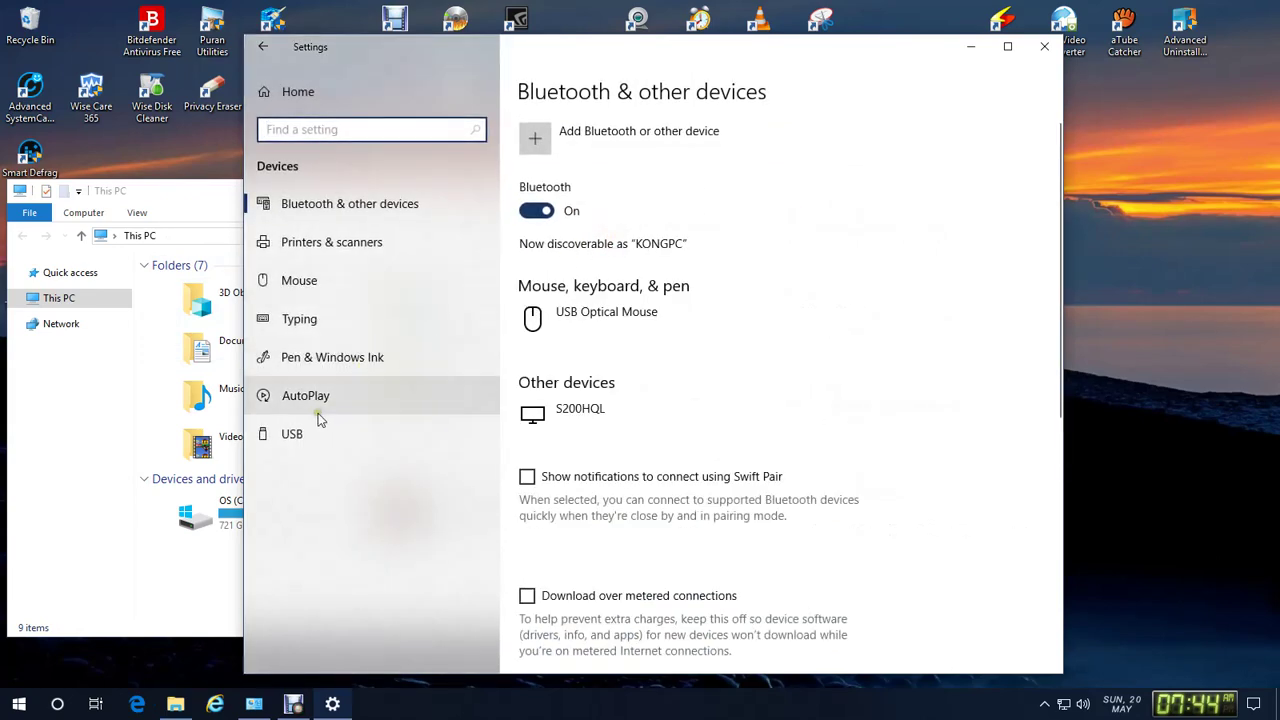
left_click(316, 402)
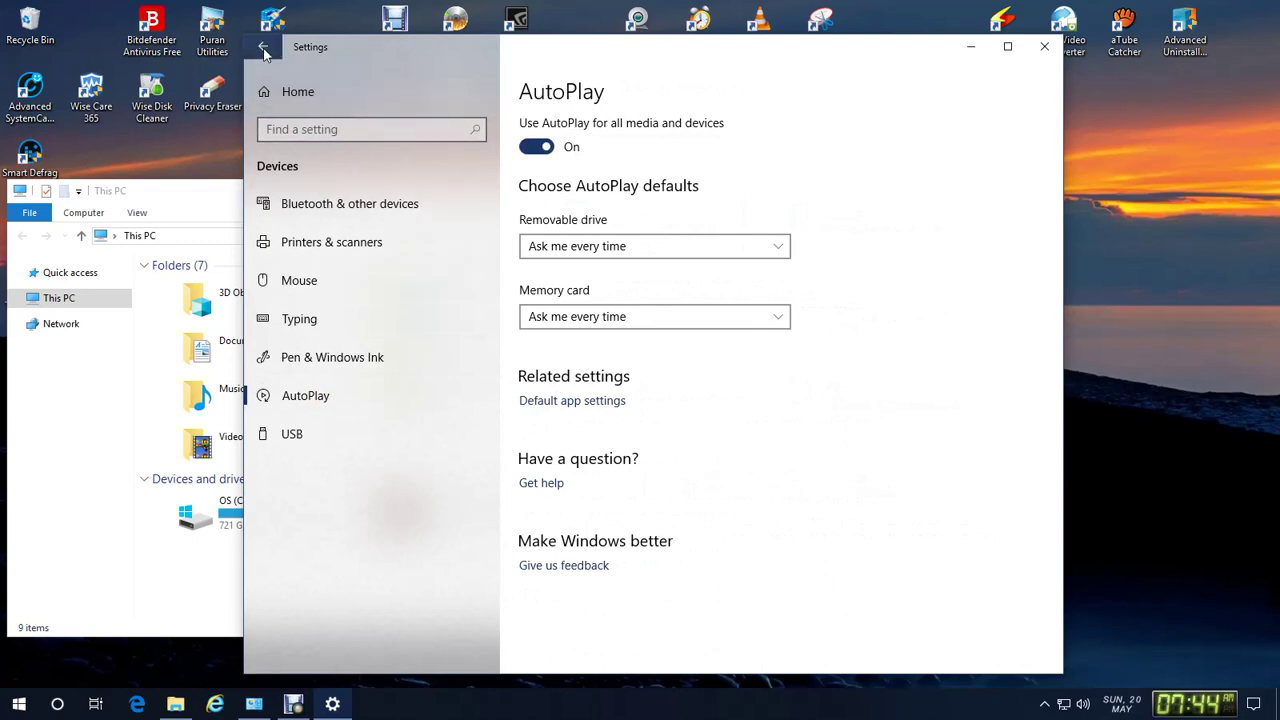
left_click(263, 48)
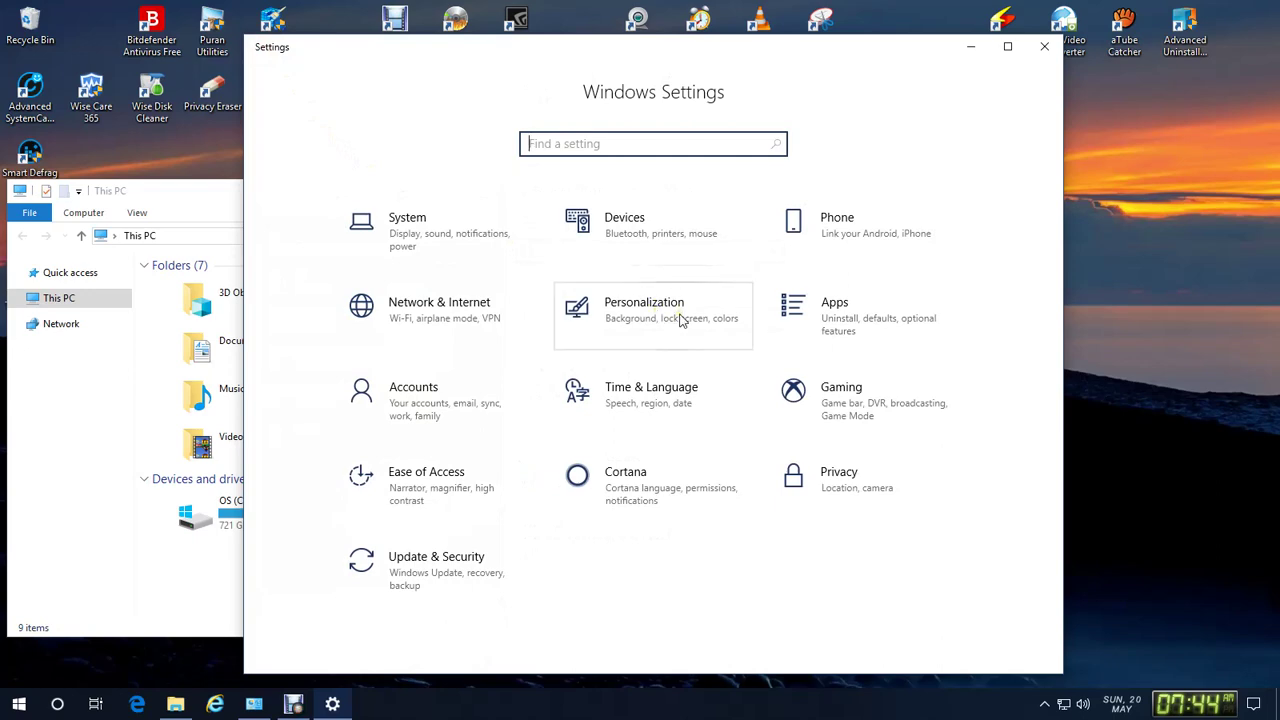
In System > Notifications & actions, toggle app notifications off and on, then switch AutoPlay On.
left_click(443, 249)
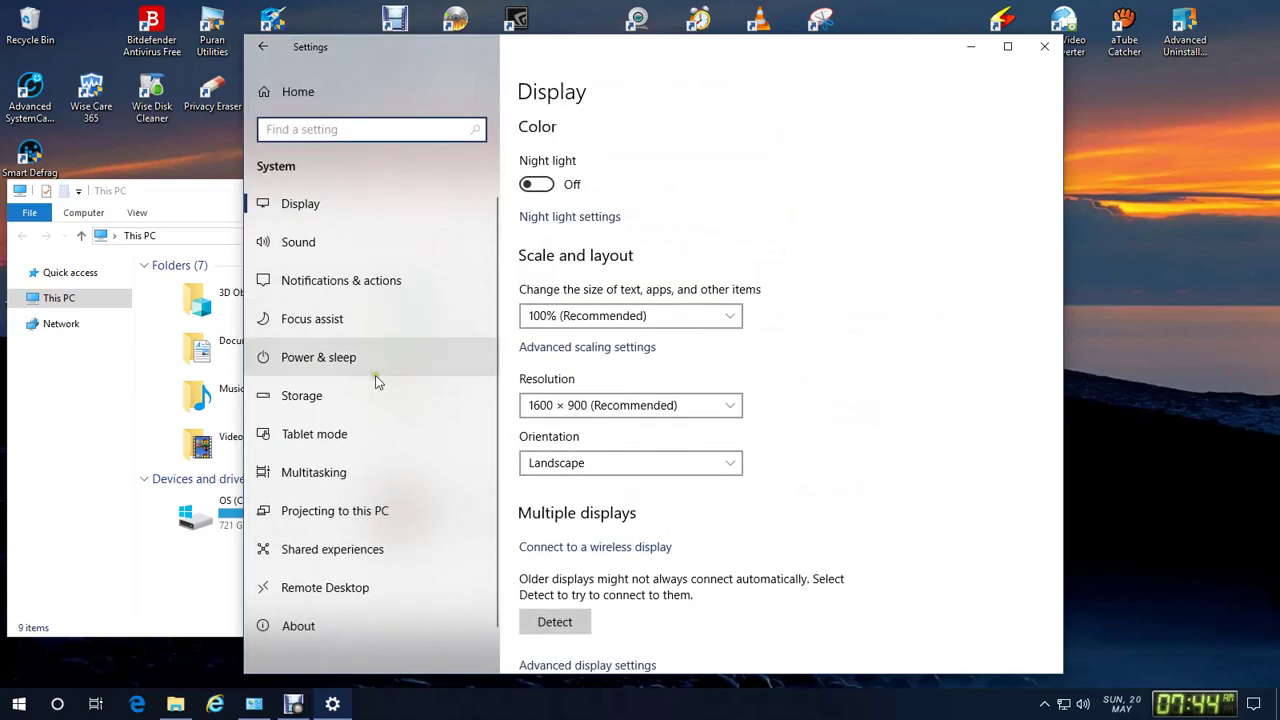
left_click(368, 285)
scroll(575, 380, "down", 3)
scroll(698, 442, "down", 3)
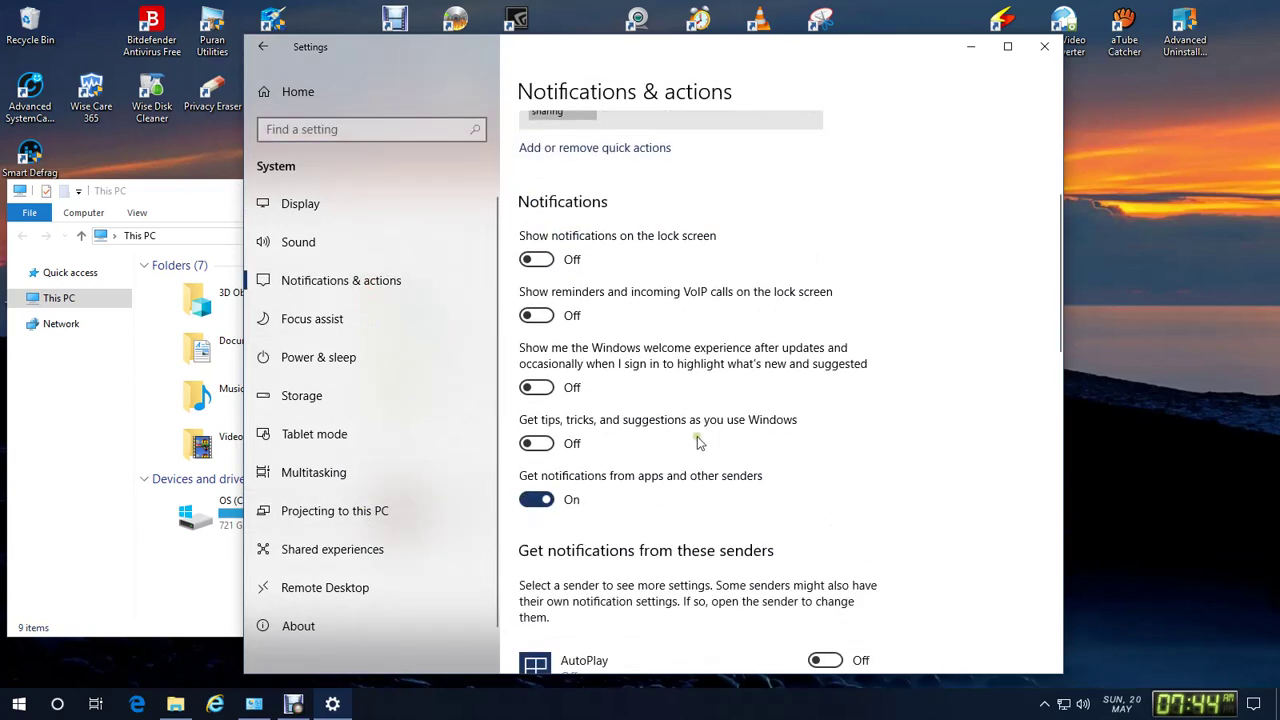
scroll(809, 400, "up", 3)
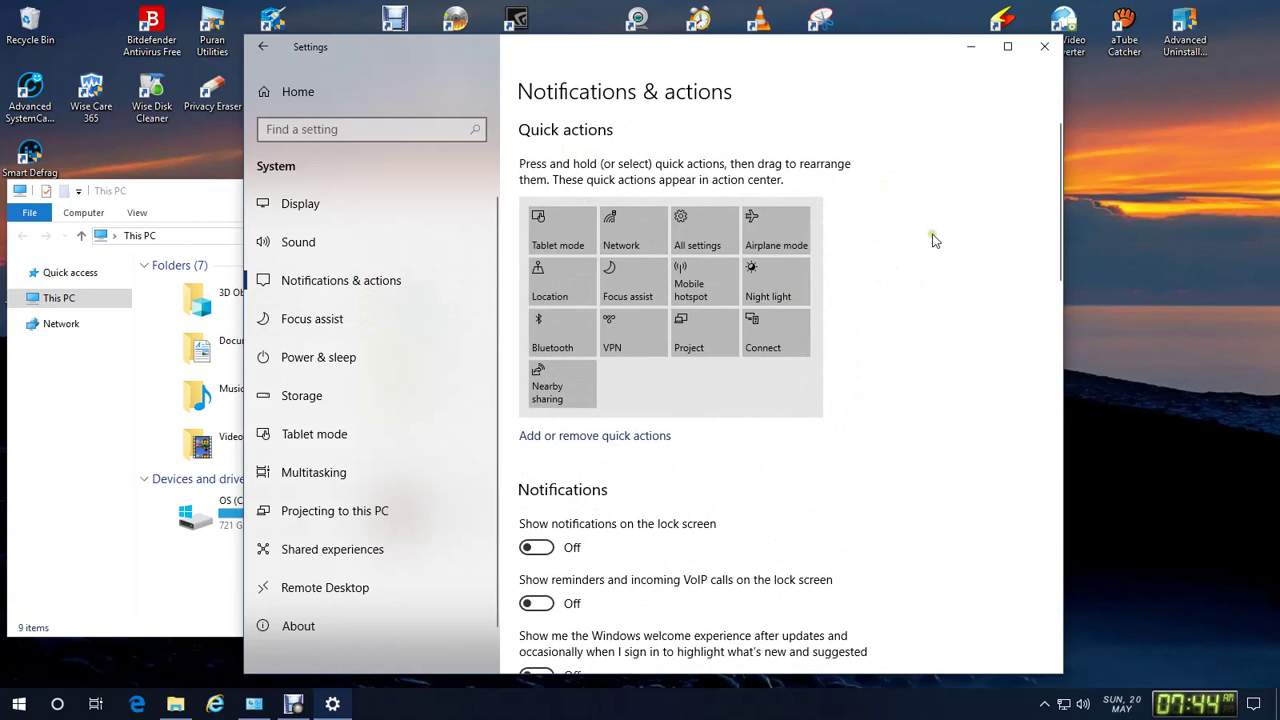
scroll(931, 241, "down", 2)
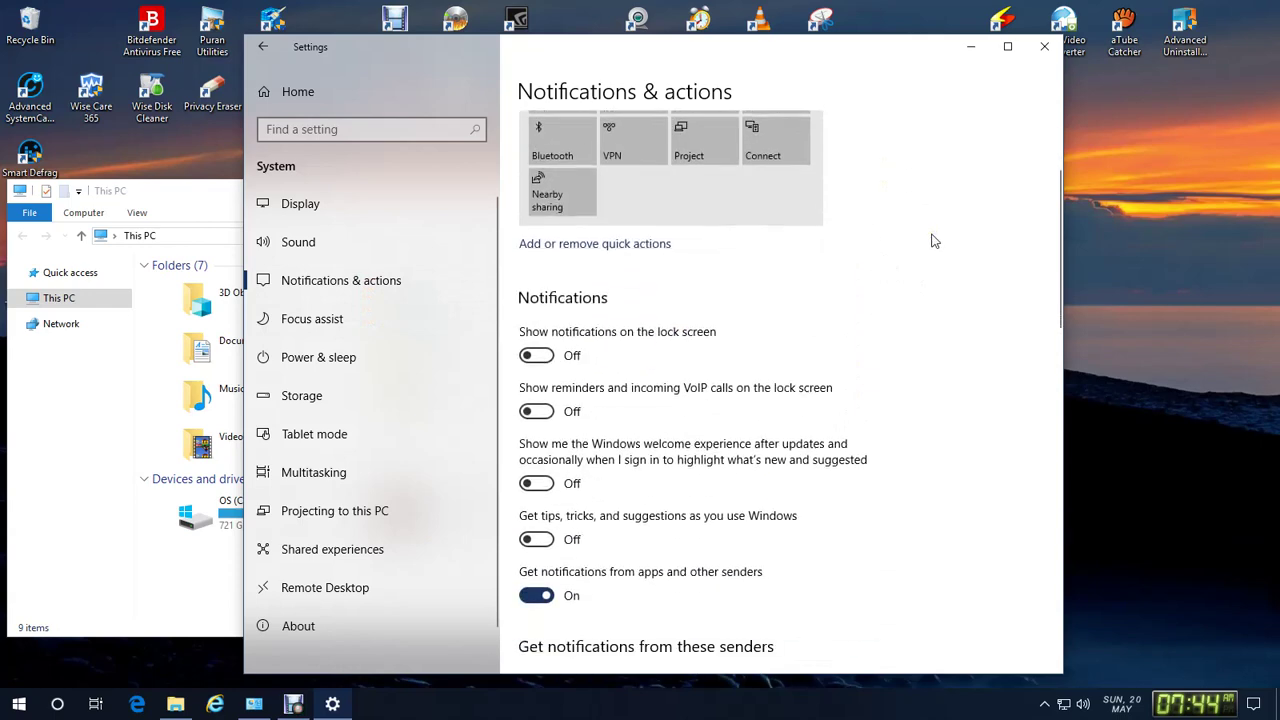
scroll(931, 241, "down", 2)
scroll(846, 277, "down", 1)
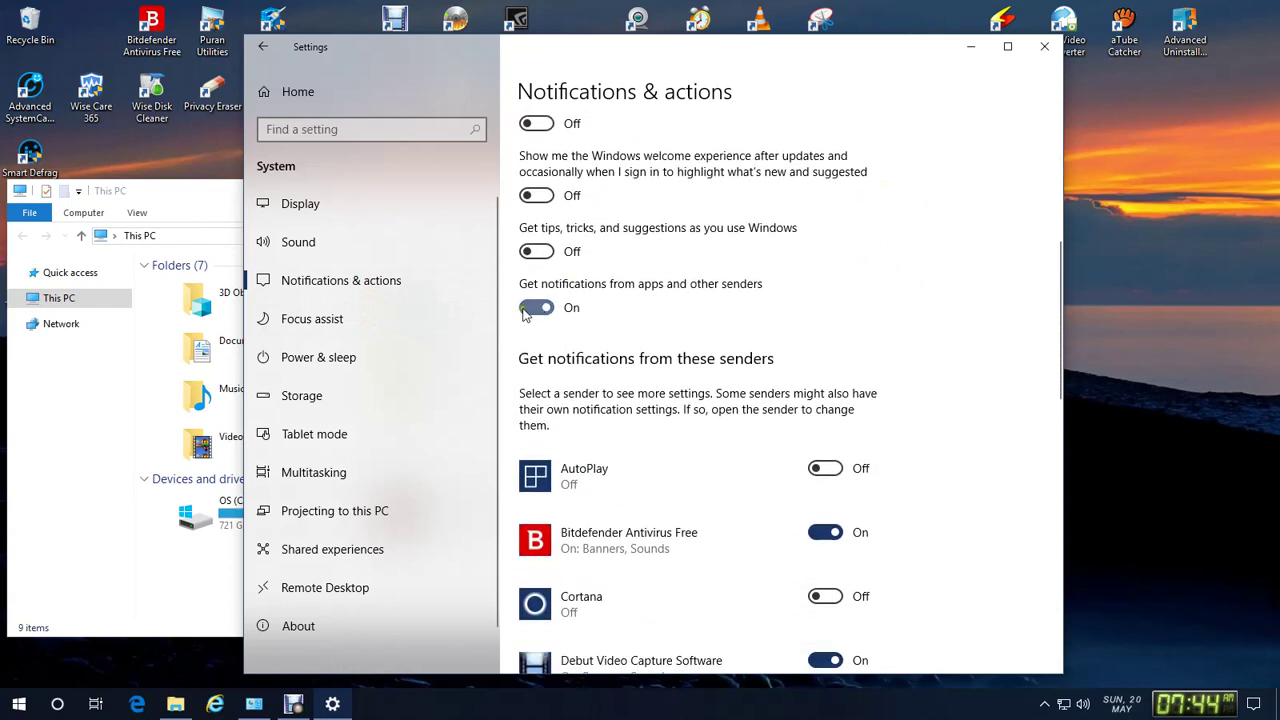
scroll(920, 392, "down", 1)
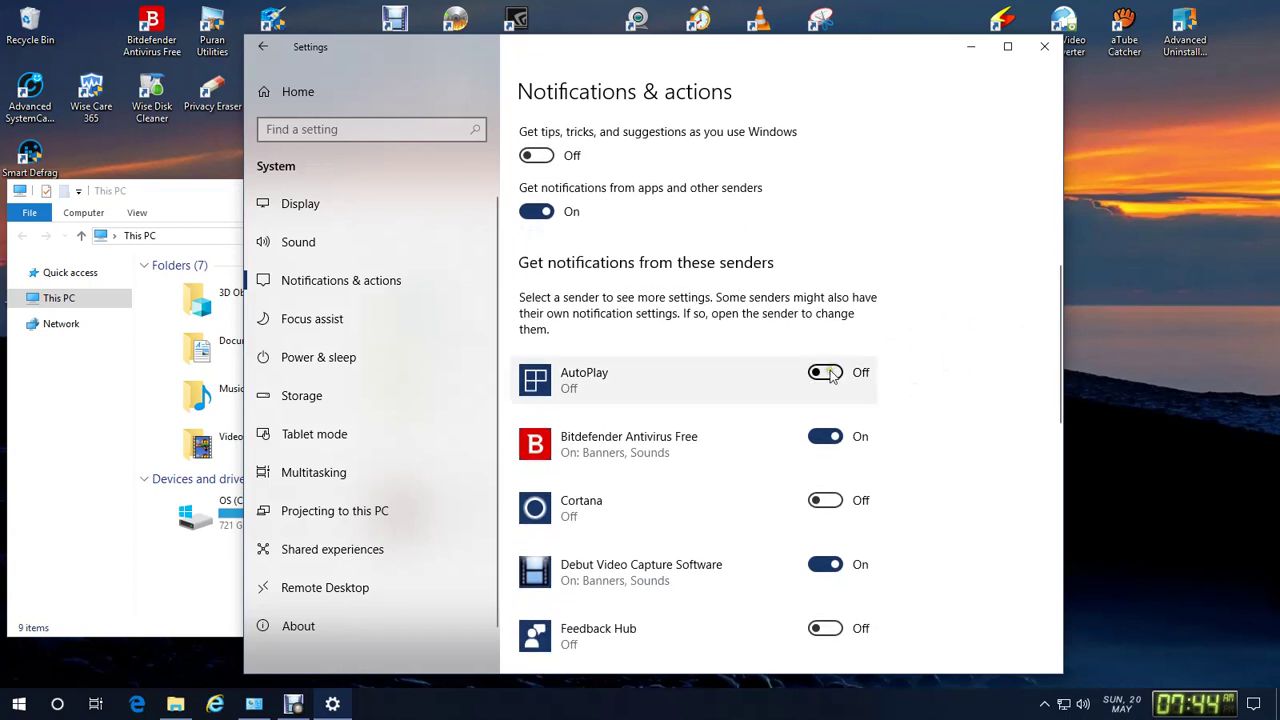
left_click(527, 213)
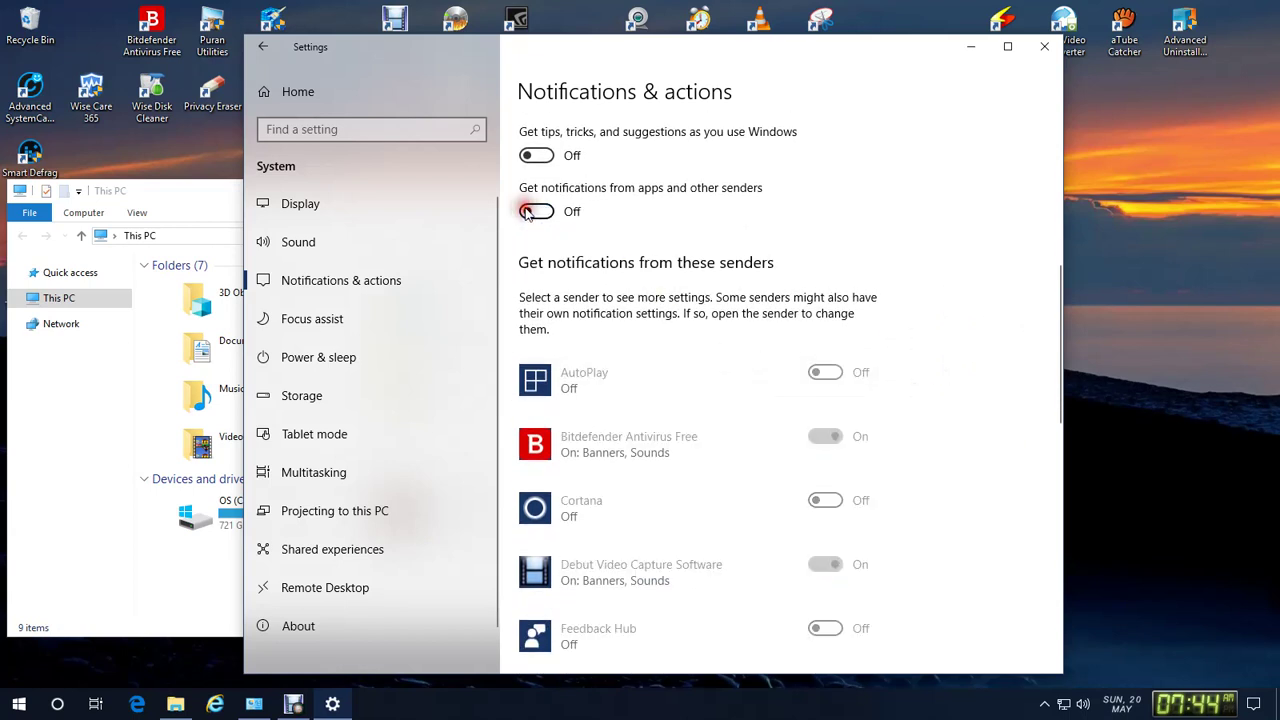
left_click(535, 212)
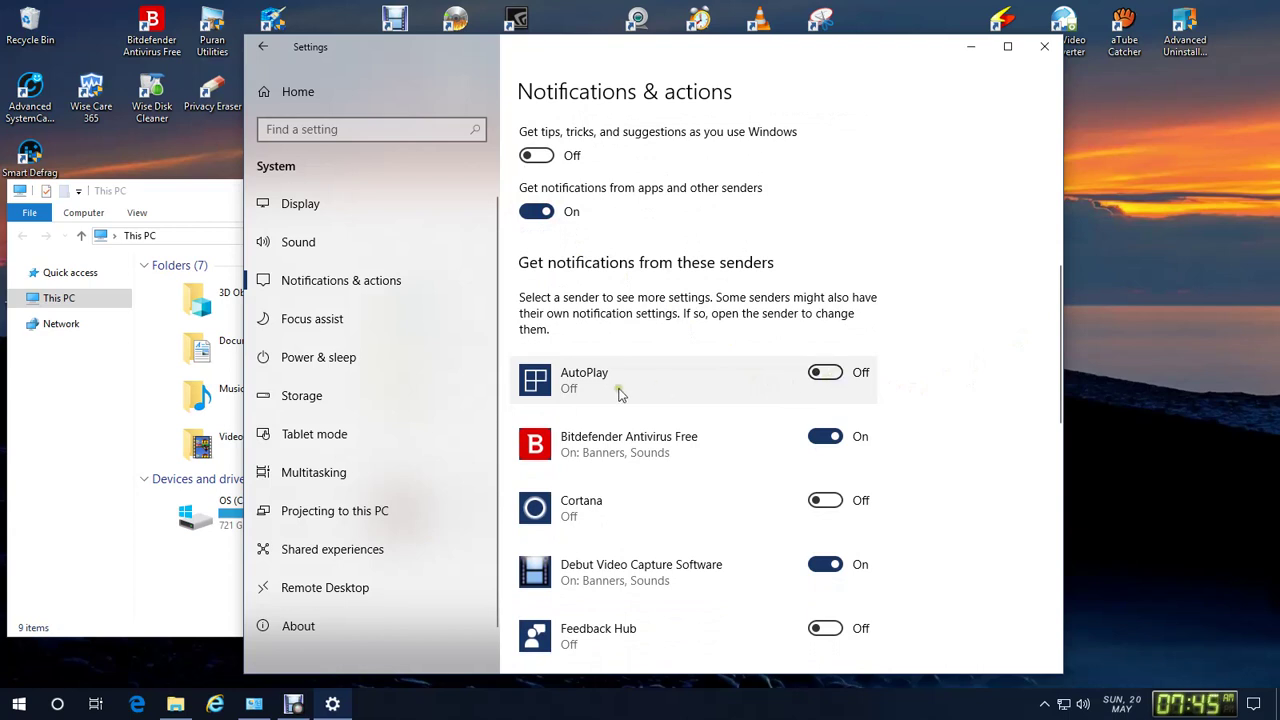
left_click(836, 372)
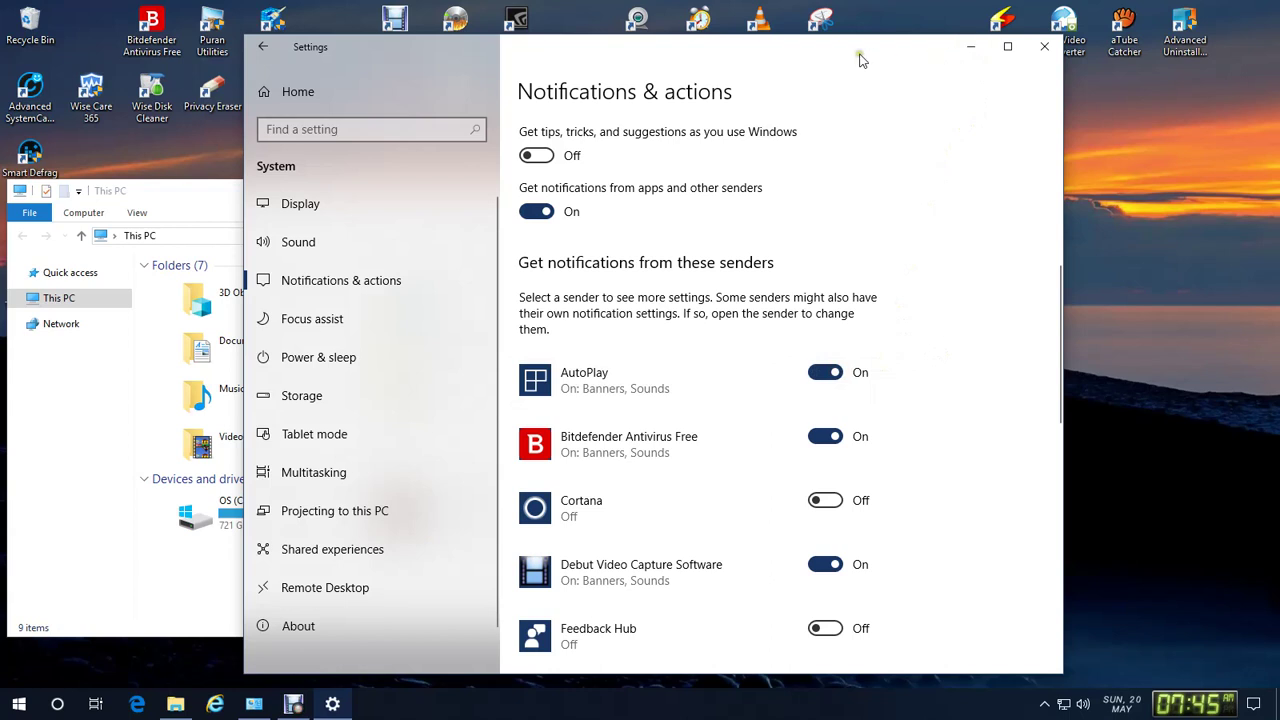
left_click(103, 443)
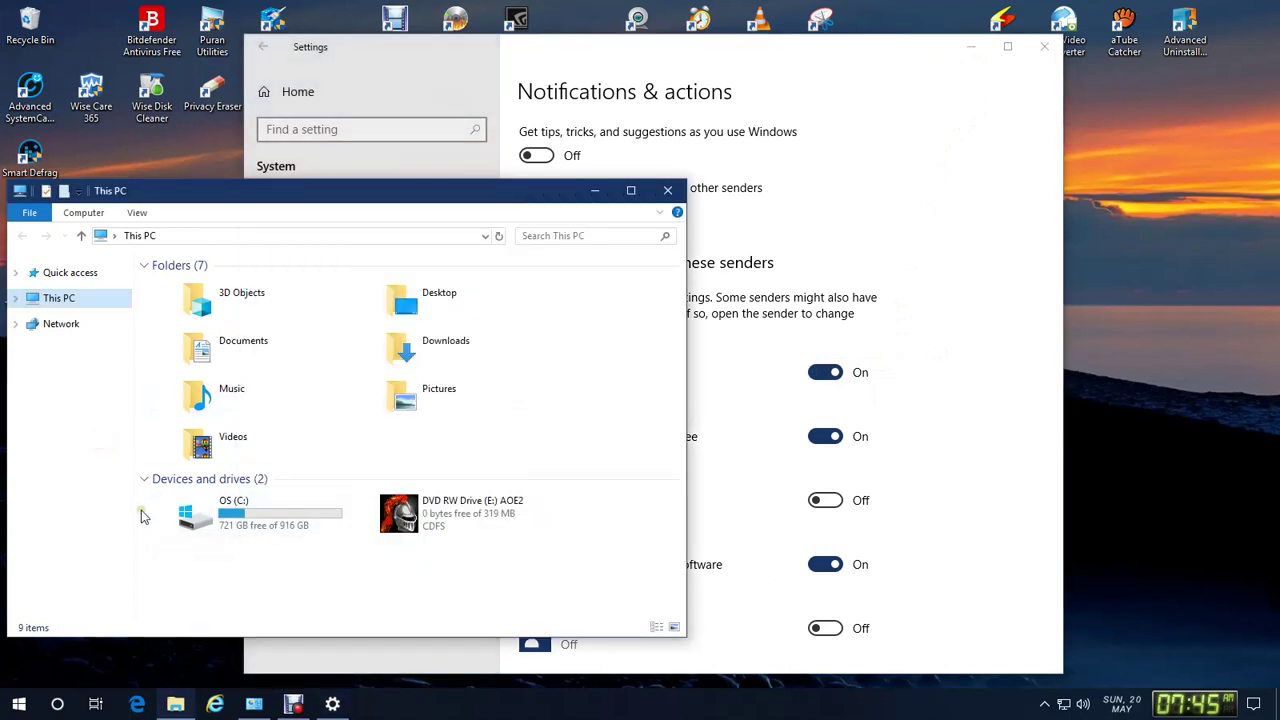
Show the AOE2 disc's AutoPlay choices for enhanced audio CDs, then close This PC.
left_click(141, 510)
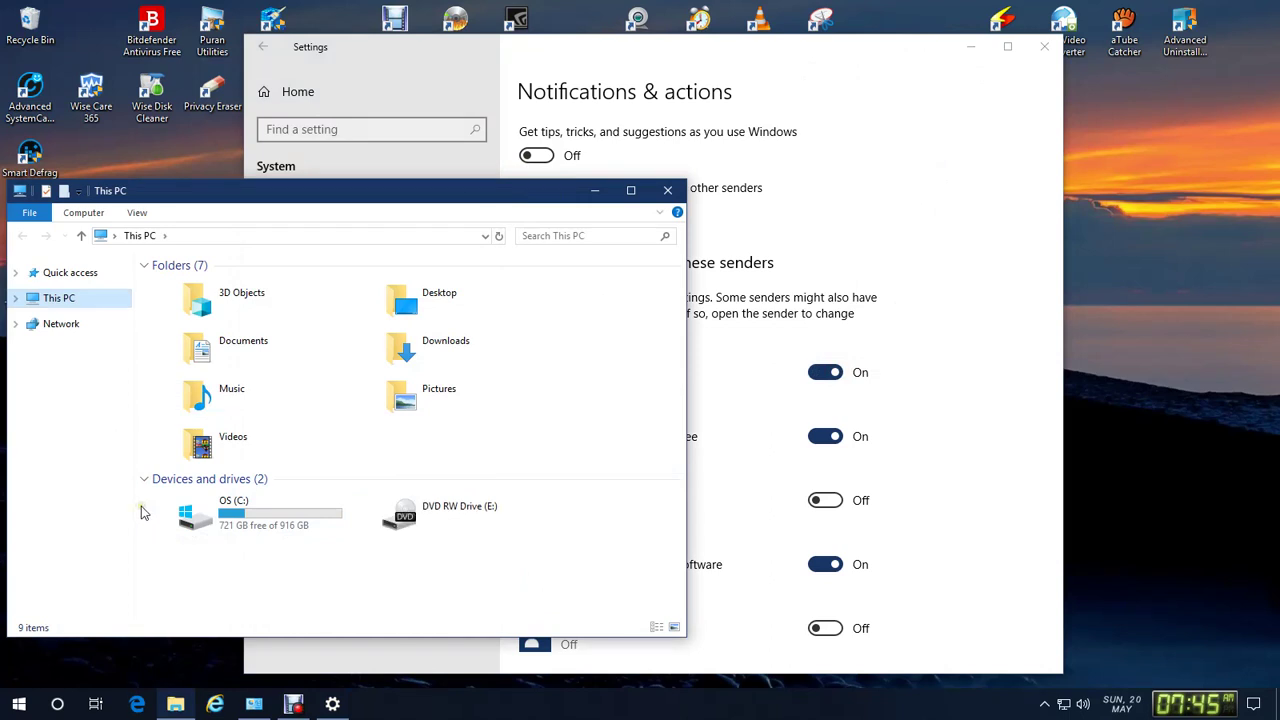
left_click(510, 566)
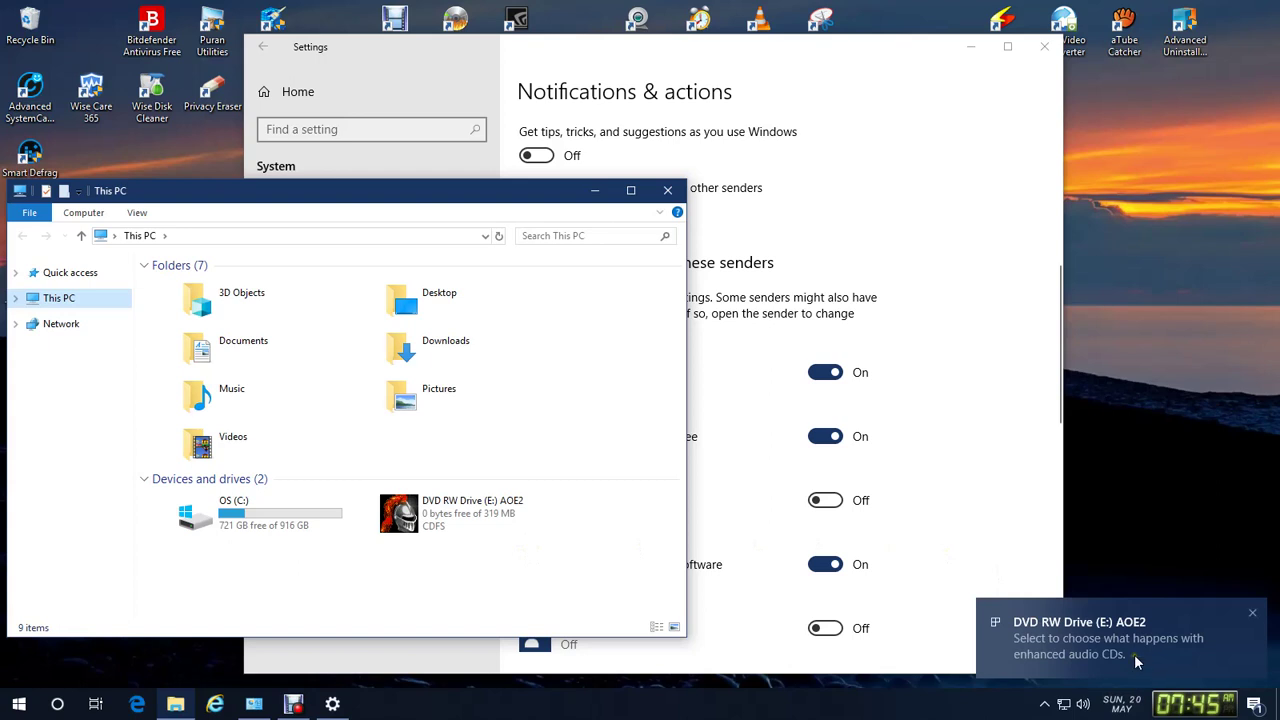
left_click(1134, 654)
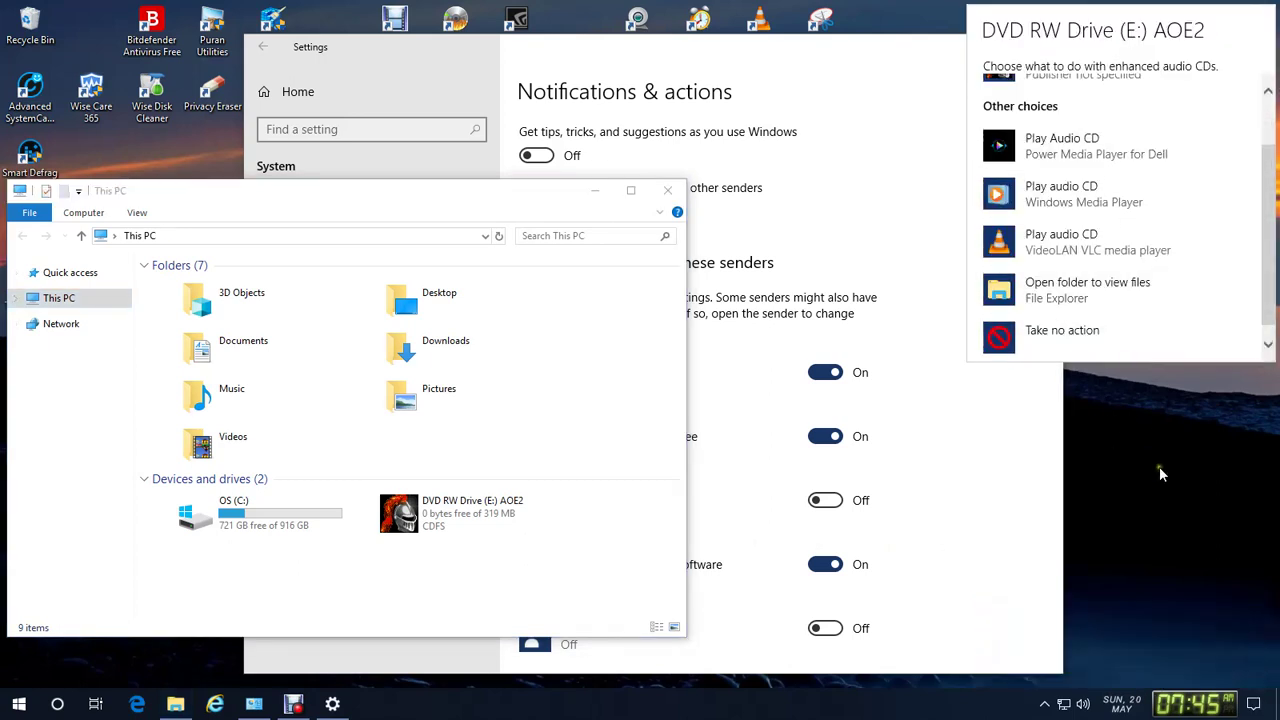
left_click(668, 190)
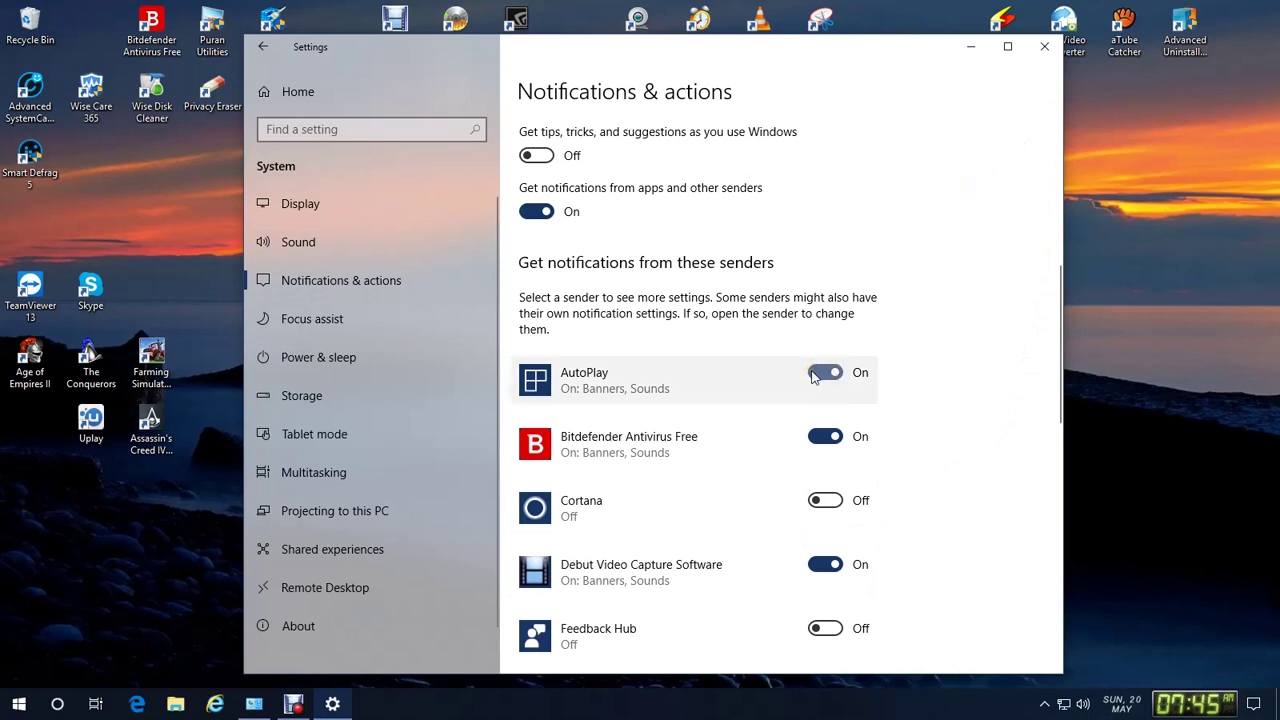
Toggle AutoPlay notifications off and back On, then return to Windows Settings home.
left_click(818, 373)
left_click(818, 373)
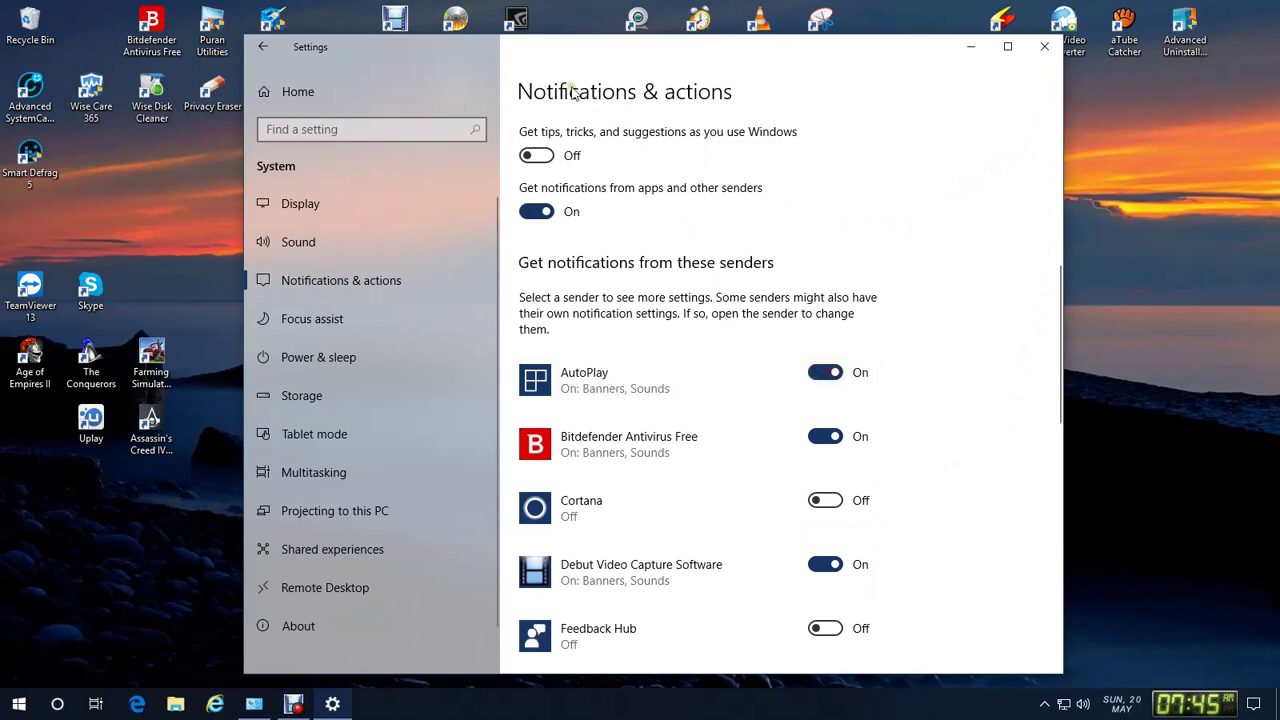
left_click(268, 58)
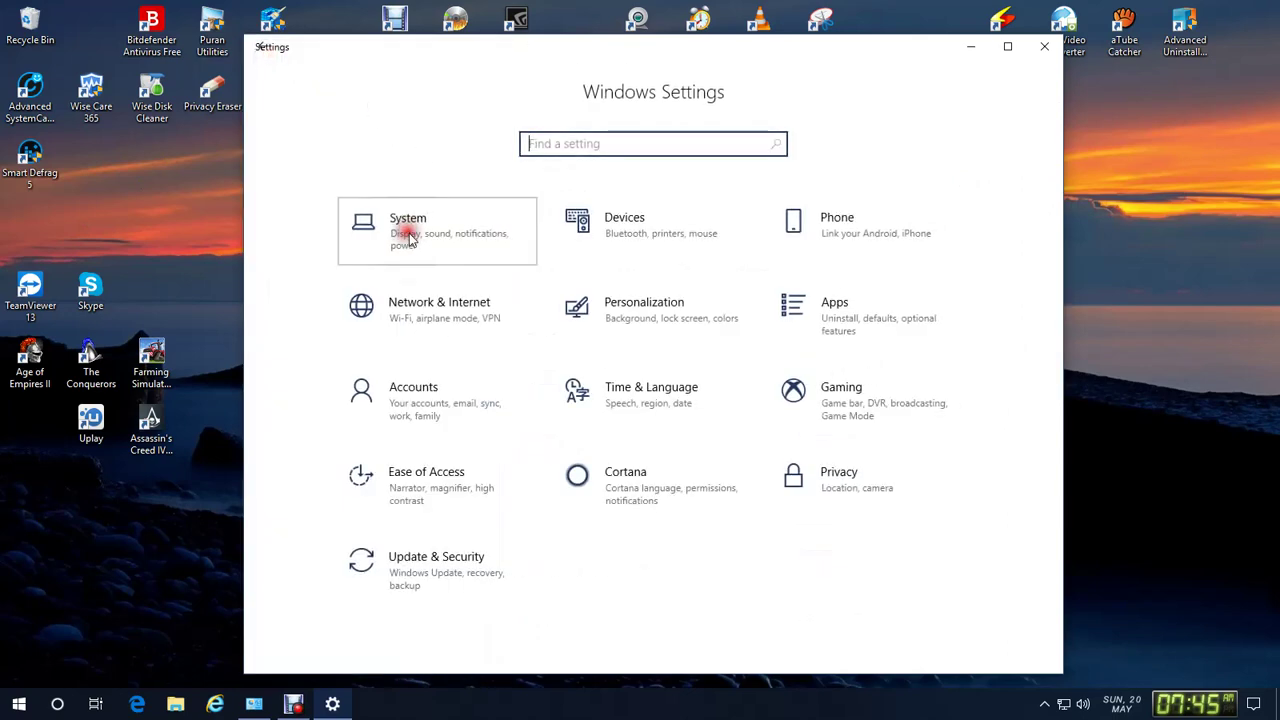